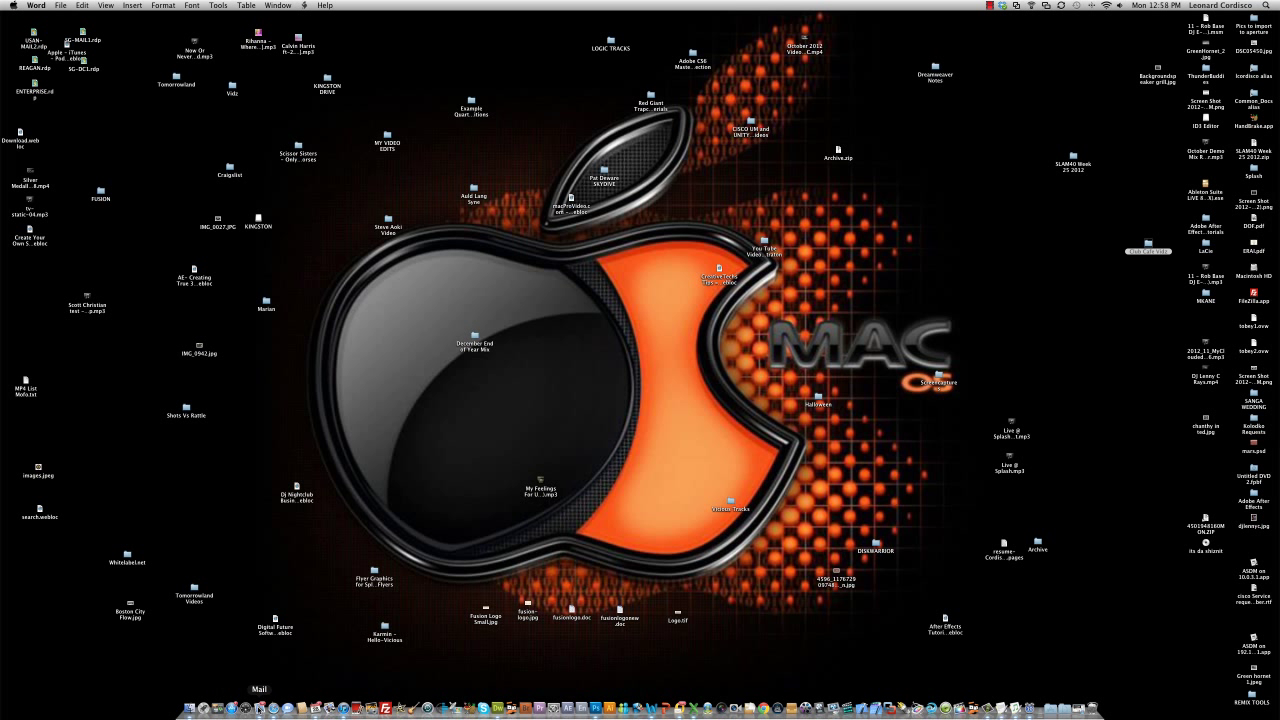
# Step: Open a Finder window on Macintosh HD from the Dock
pyautogui.click(189, 708)
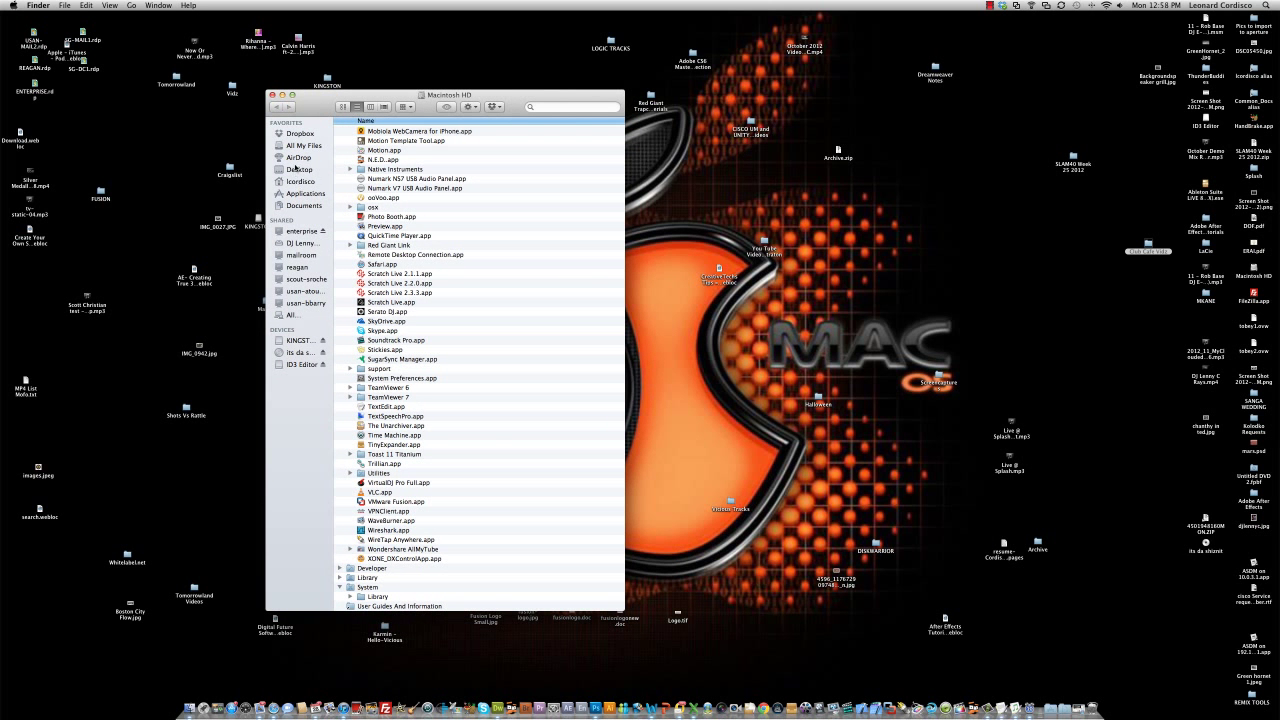
# Step: Show Serato DJ.app's package contents from Applications in list view, window moved top-left
pyautogui.click(292, 196)
pyautogui.moveTo(387, 93); pyautogui.dragTo(254, 81)
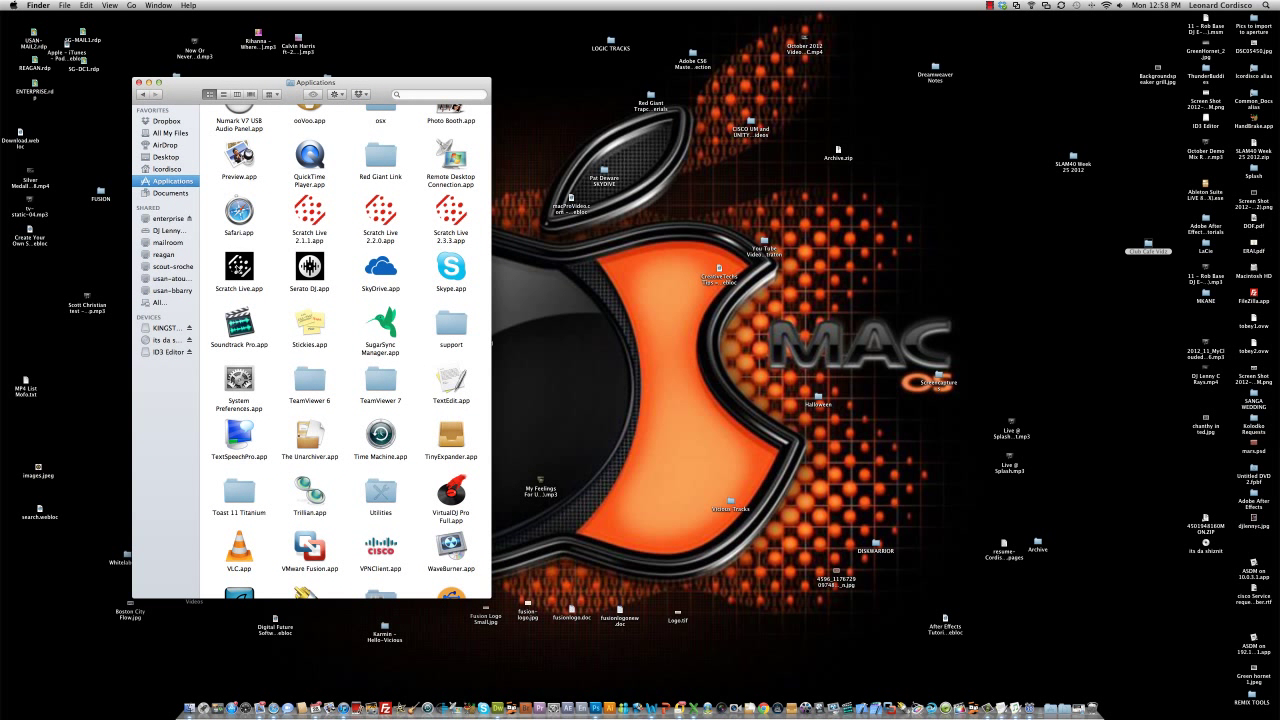
pyautogui.rightClick(313, 267)
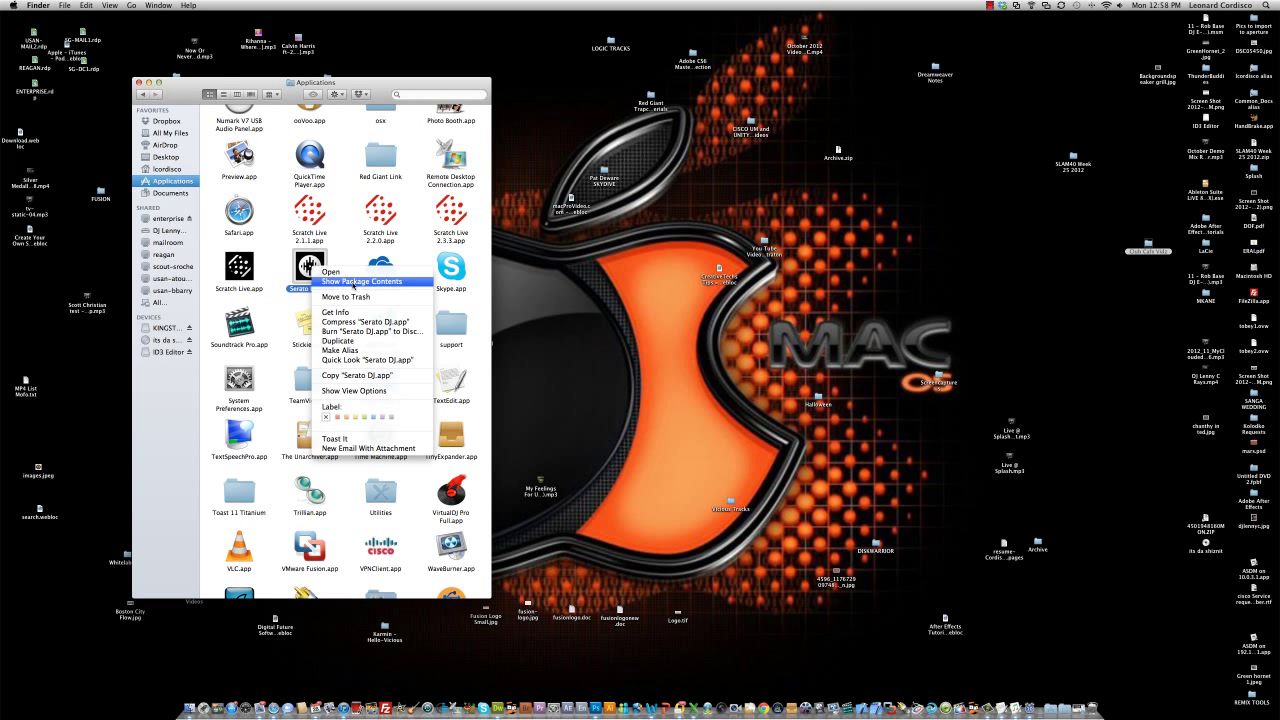
pyautogui.click(352, 285)
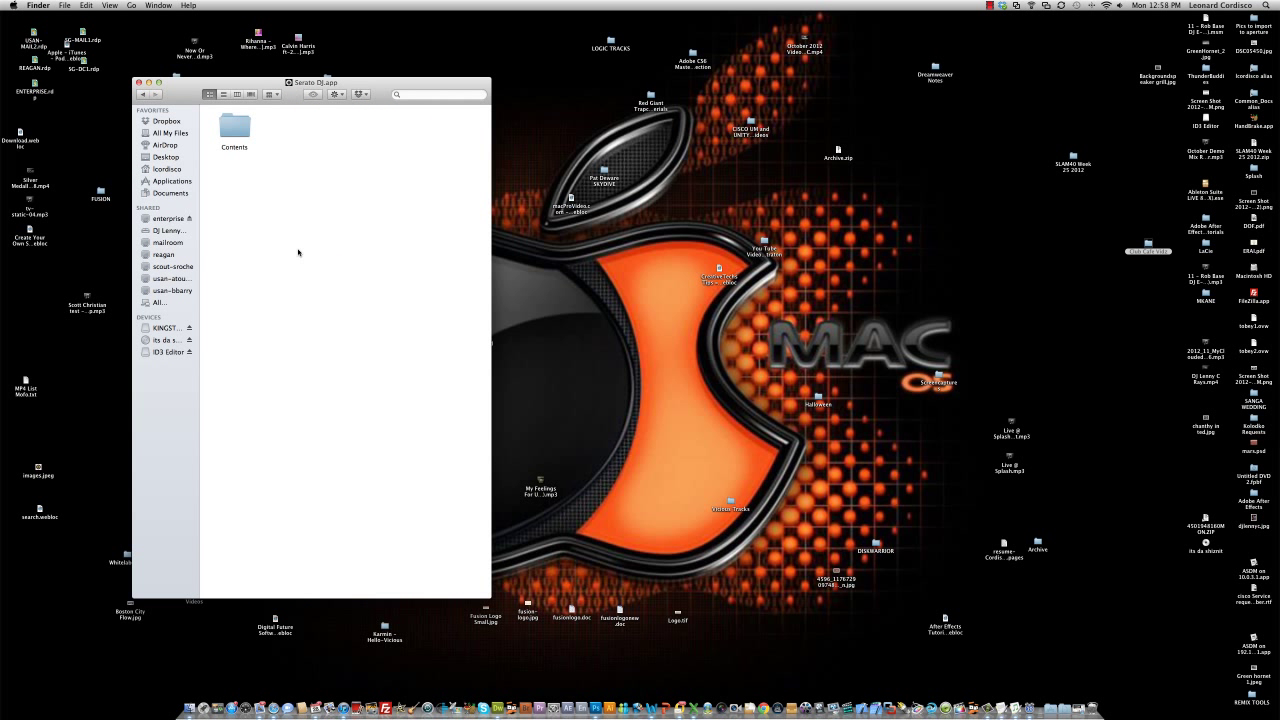
pyautogui.click(223, 95)
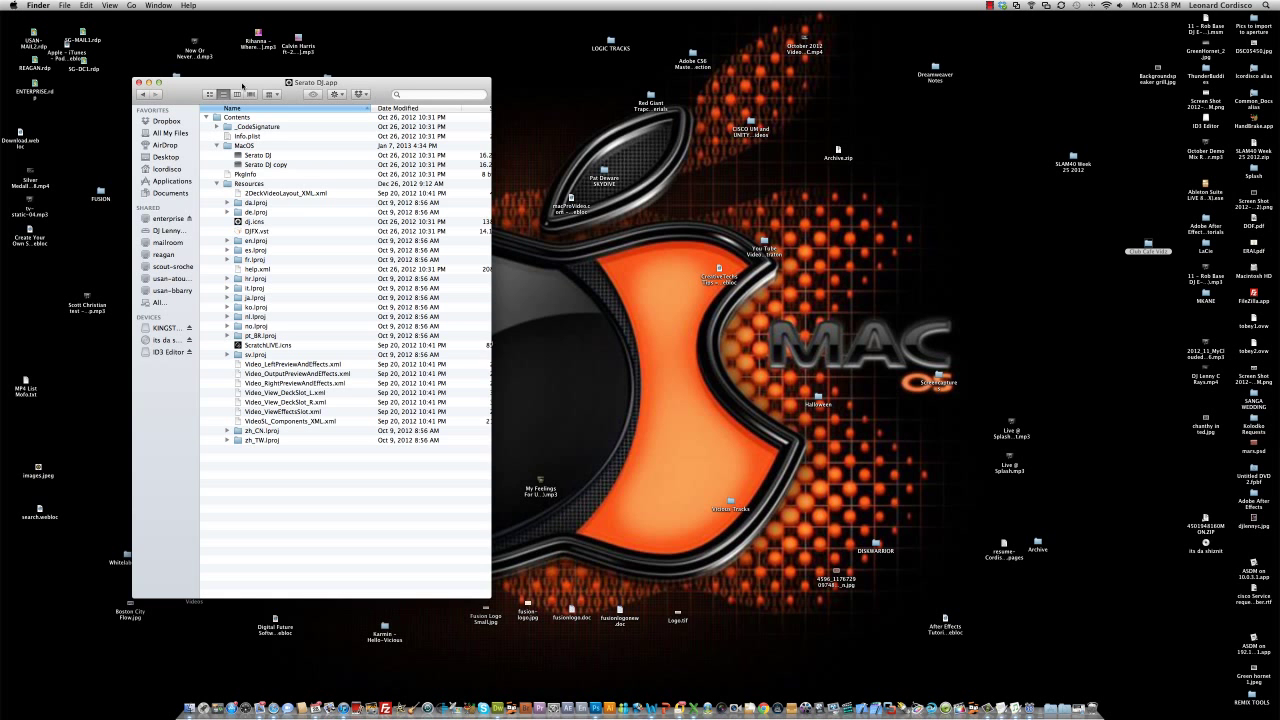
pyautogui.moveTo(242, 85); pyautogui.dragTo(117, 37)
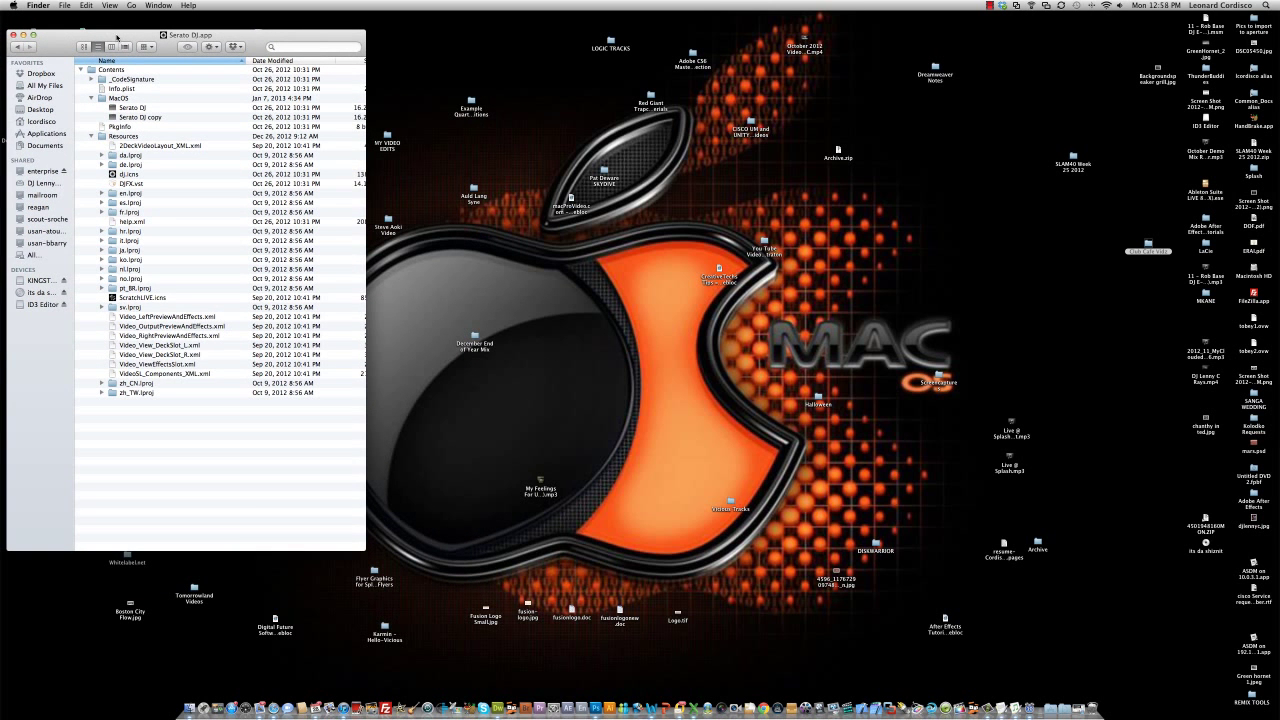
# Step: Open Scratch Live.app's package contents in a new Finder window, list view, placed on the right
pyautogui.click(64, 6)
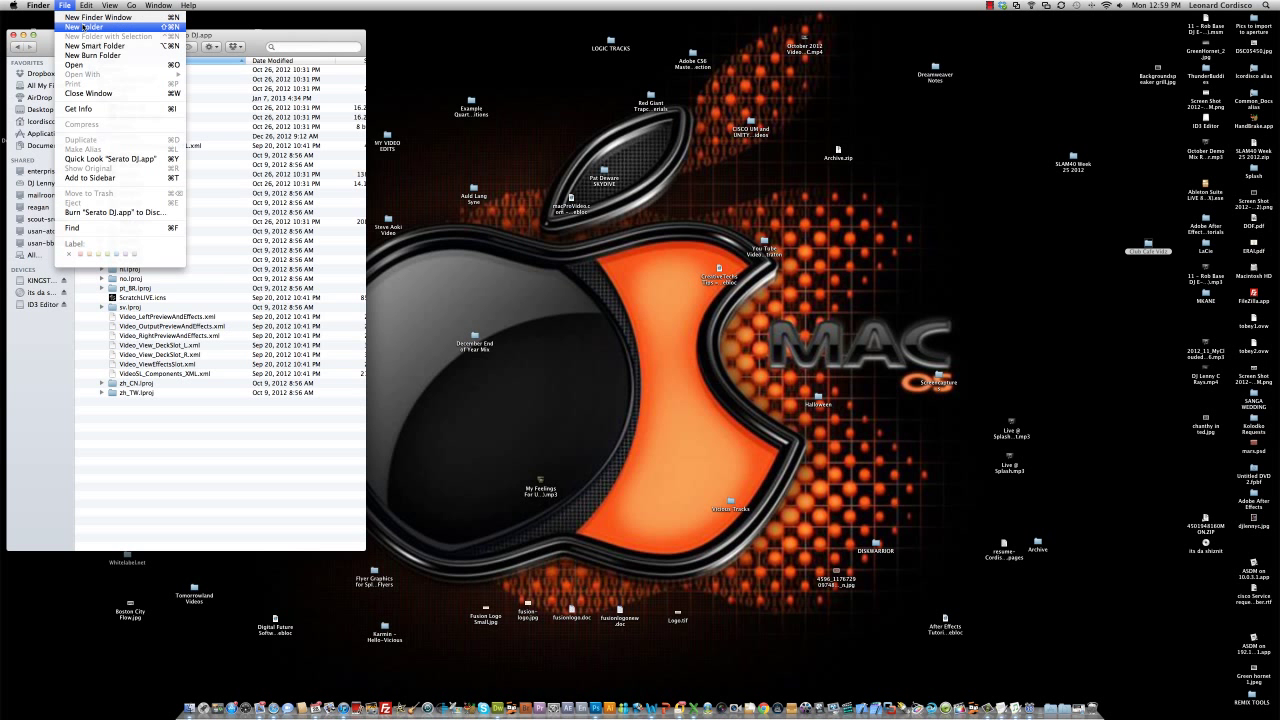
pyautogui.click(85, 18)
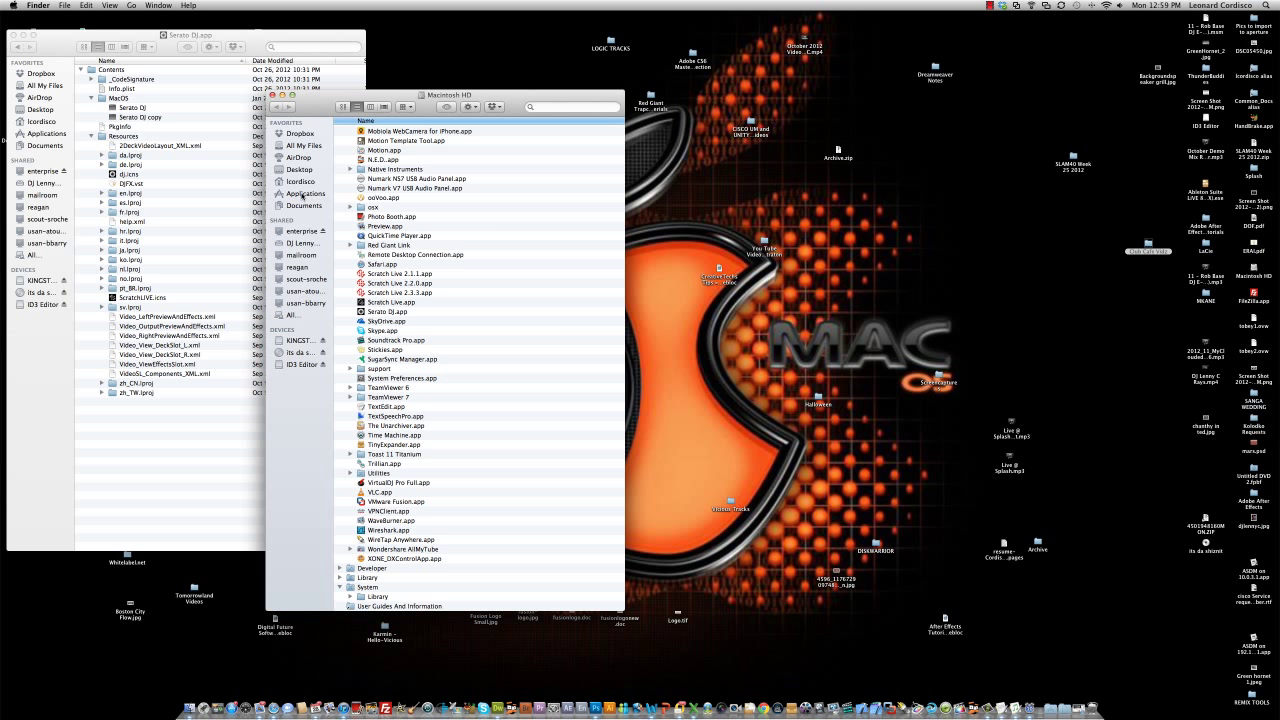
pyautogui.click(303, 194)
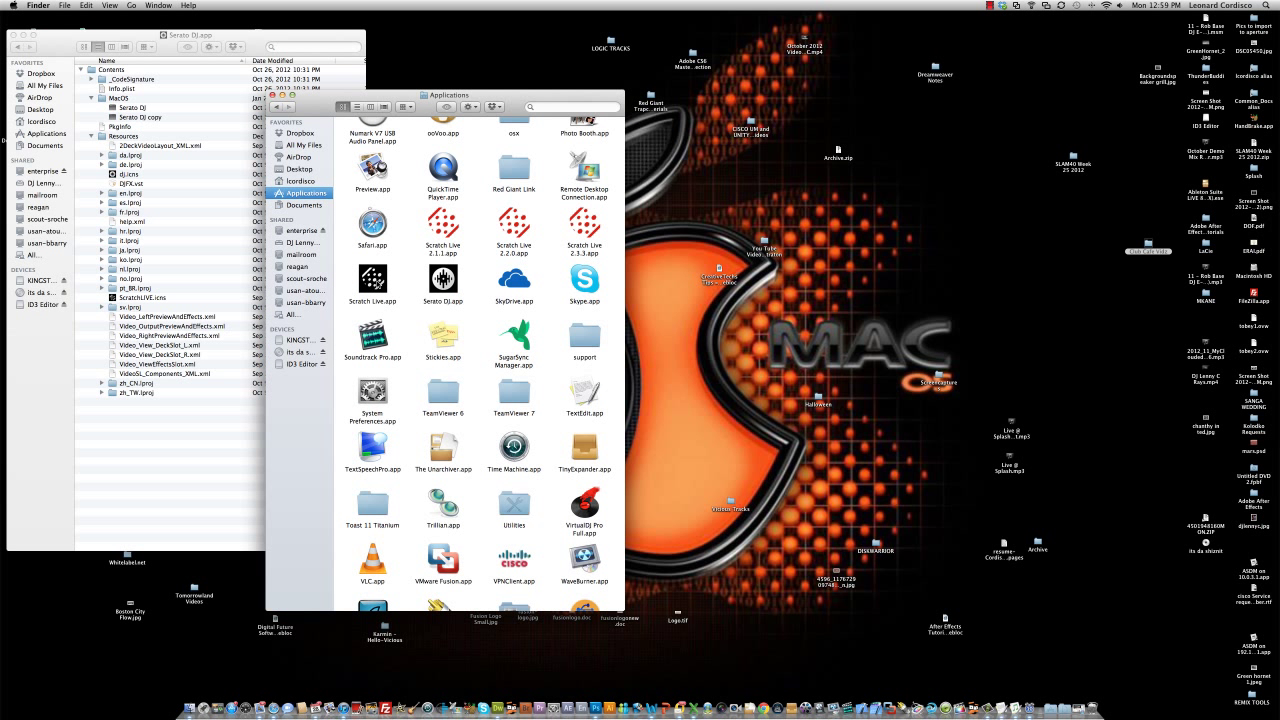
pyautogui.rightClick(385, 283)
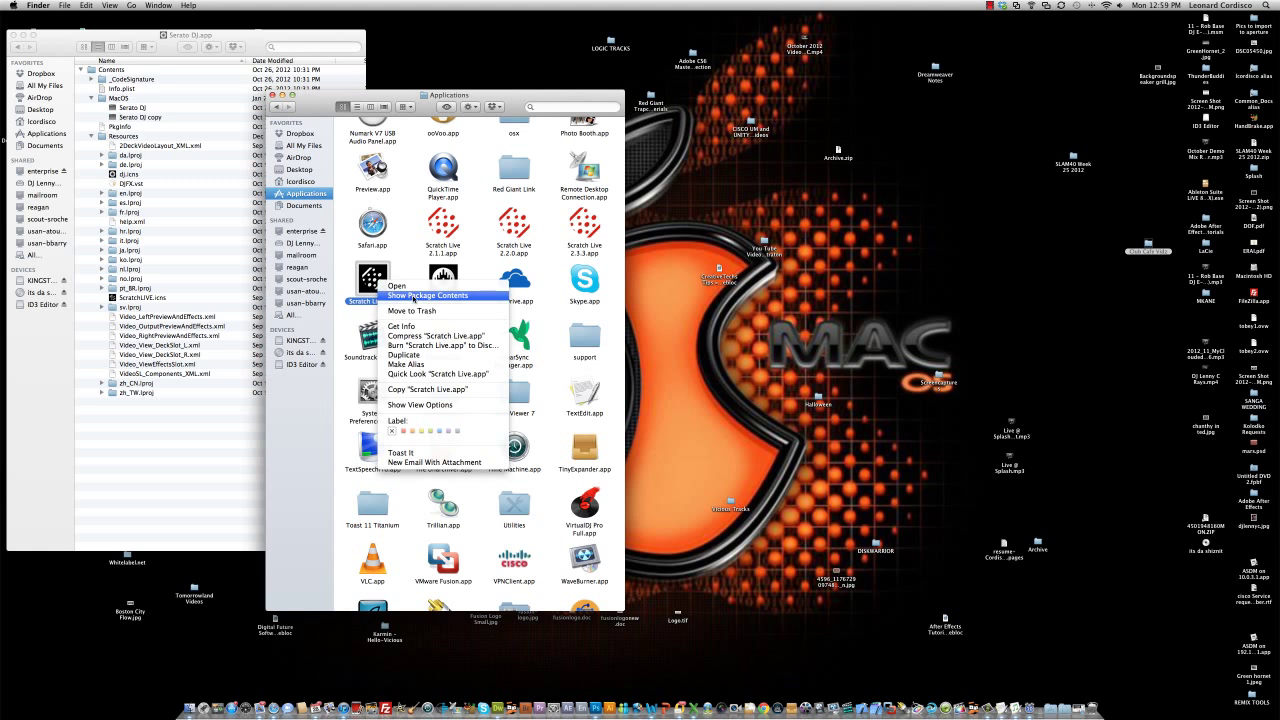
pyautogui.click(415, 297)
pyautogui.click(358, 108)
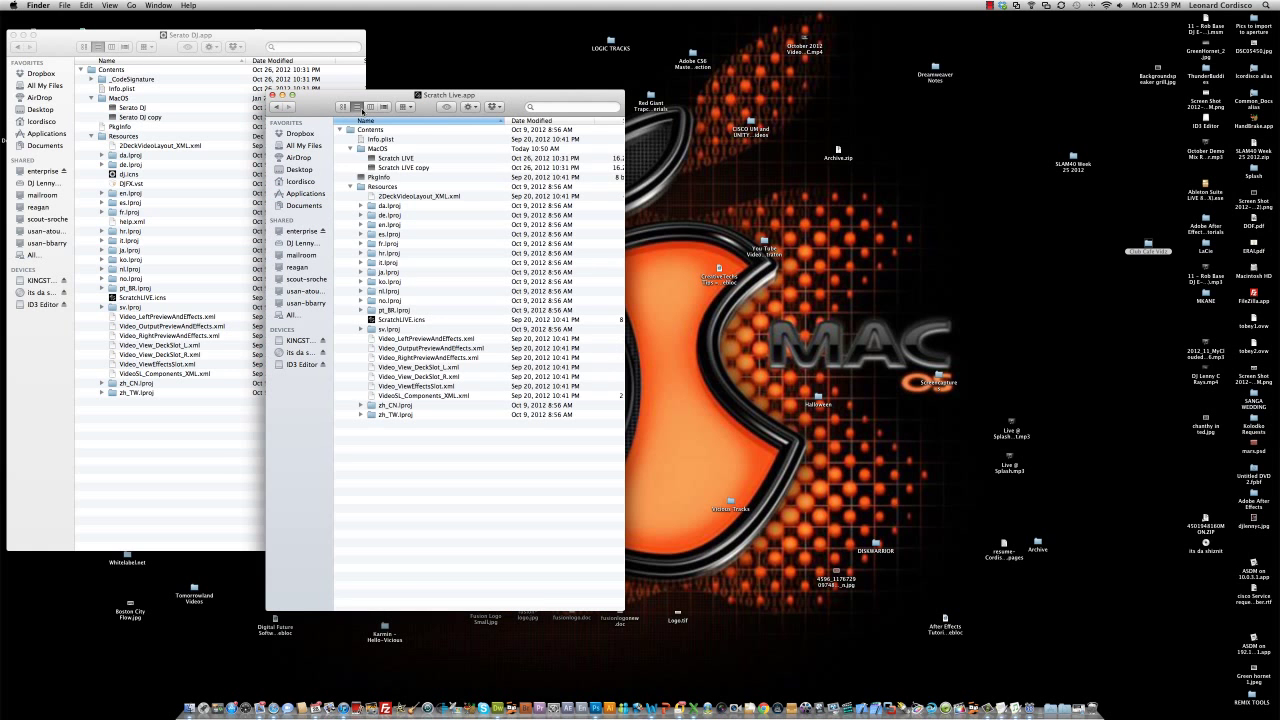
pyautogui.moveTo(366, 98); pyautogui.dragTo(565, 38)
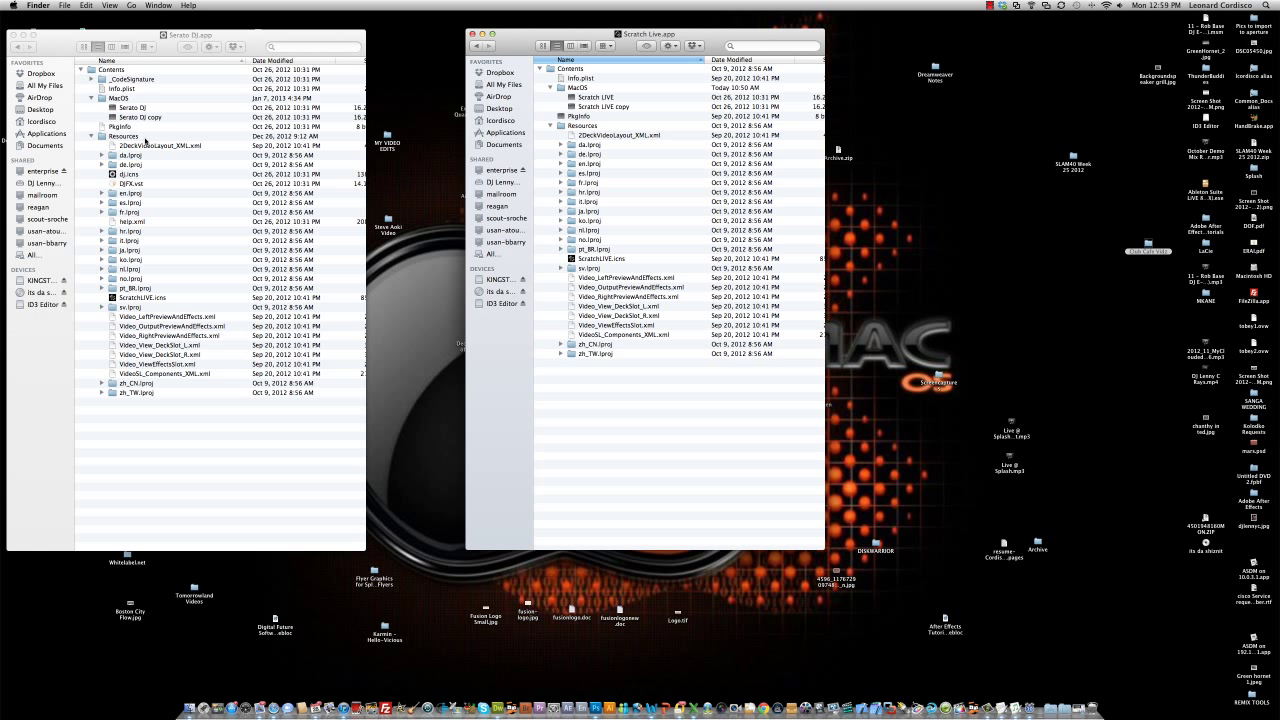
# Step: Rename 'Serato DJ copy' in Serato DJ.app's MacOS folder to 'Scratch LIVE'
pyautogui.click(131, 119)
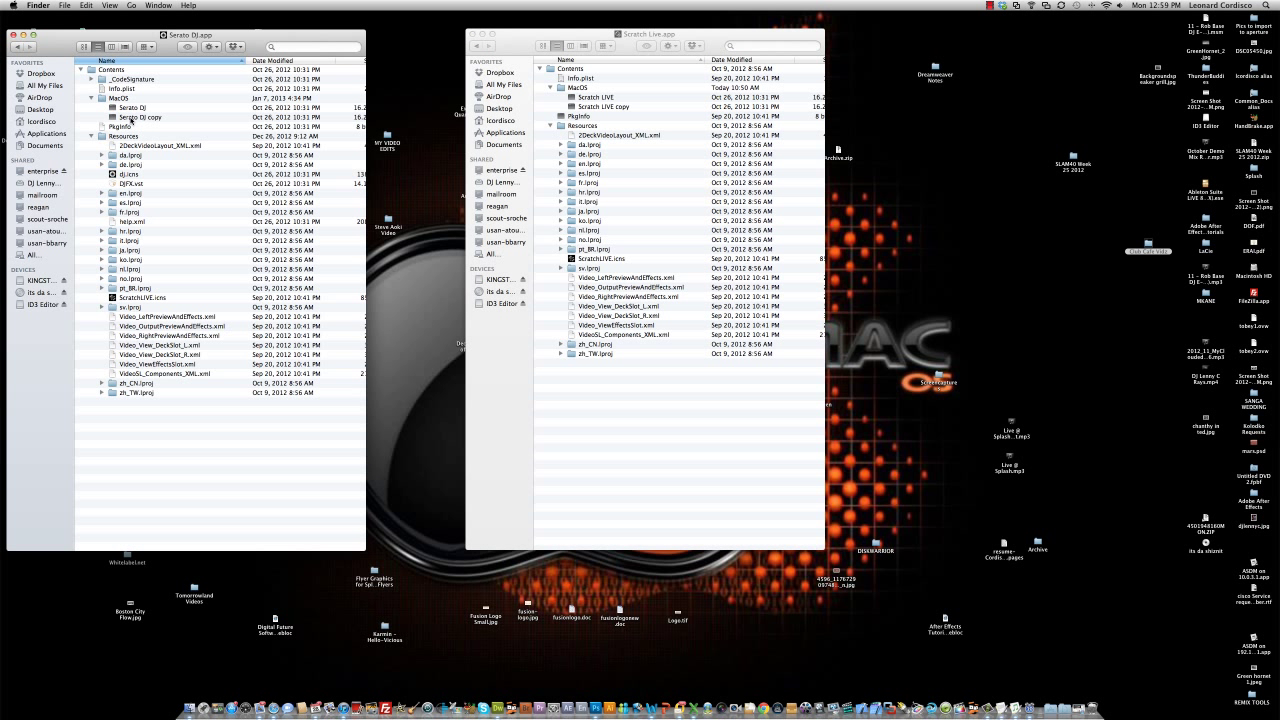
pyautogui.click(131, 119)
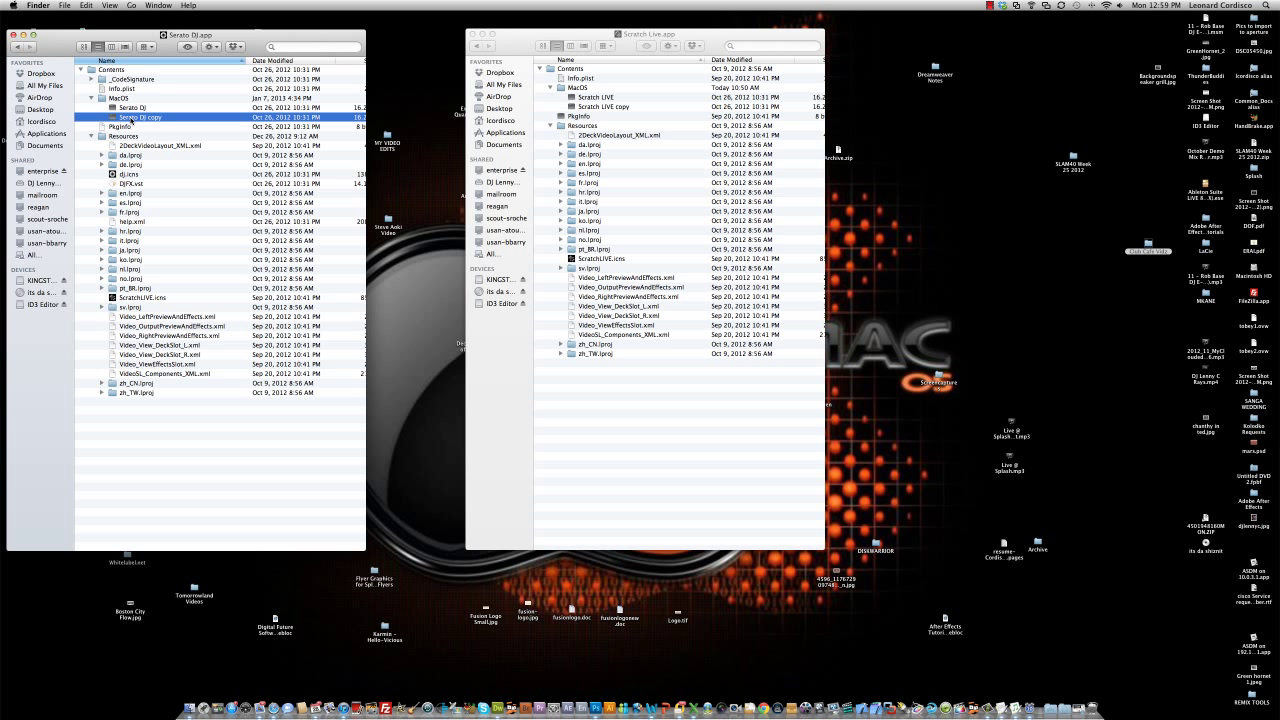
pyautogui.rightClick(131, 118)
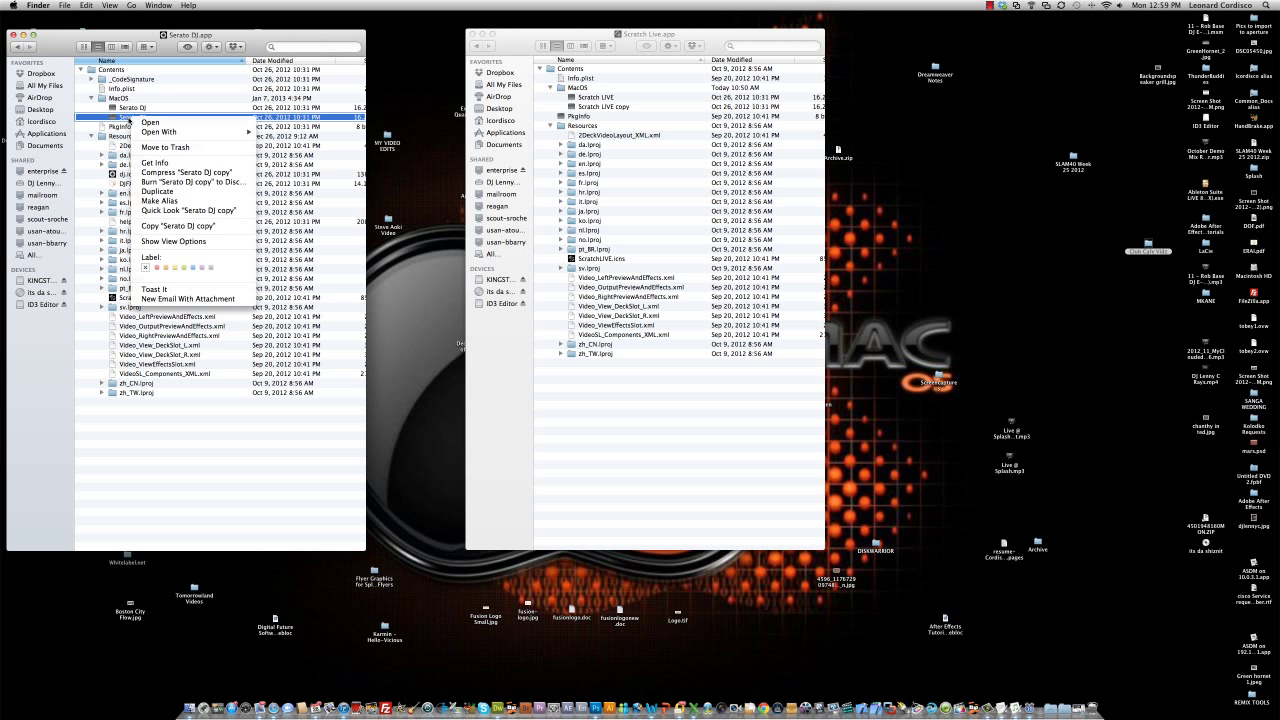
pyautogui.click(131, 119)
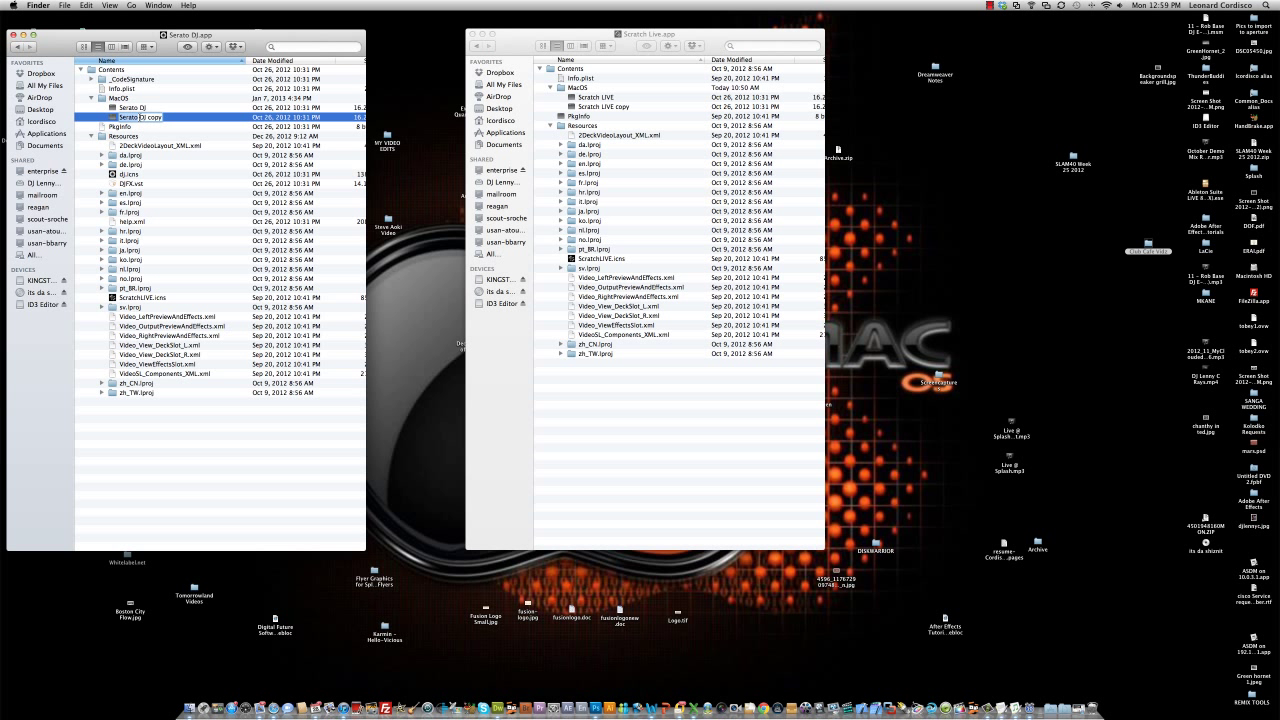
pyautogui.click(160, 117)
pyautogui.moveTo(160, 117); pyautogui.dragTo(84, 119)
pyautogui.write('Scratch LIVE')
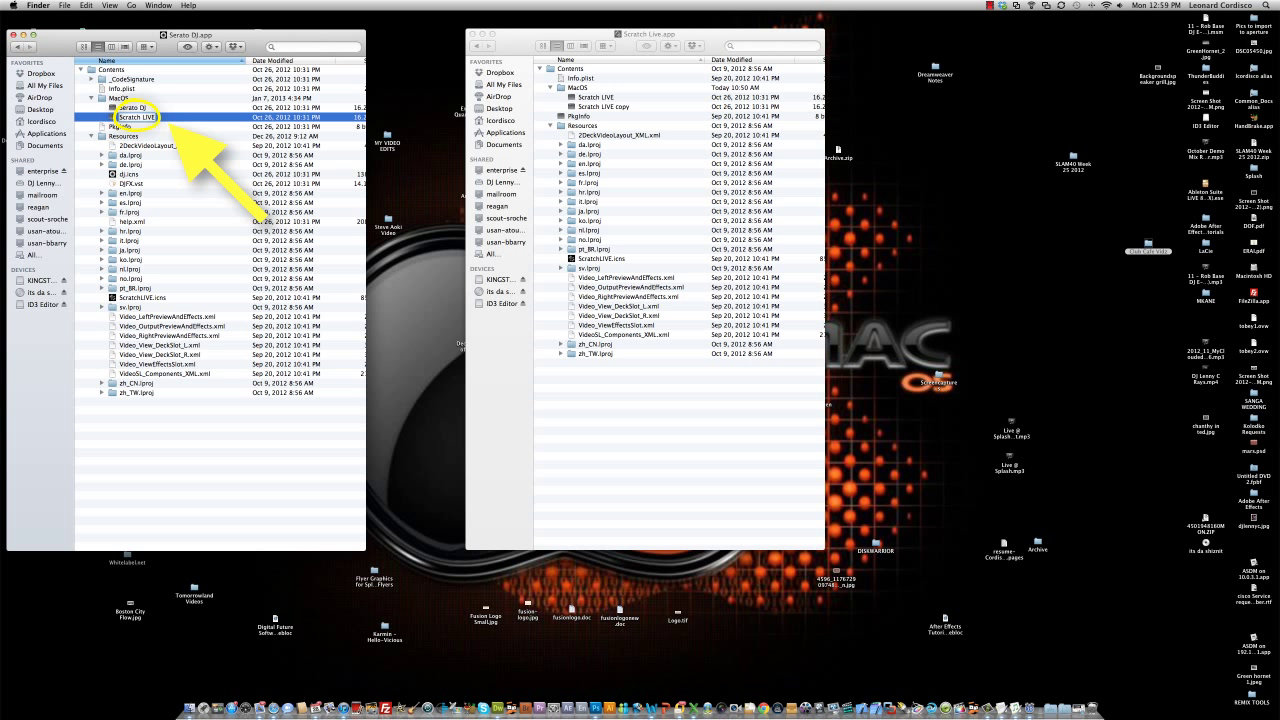
pyautogui.press('Return')
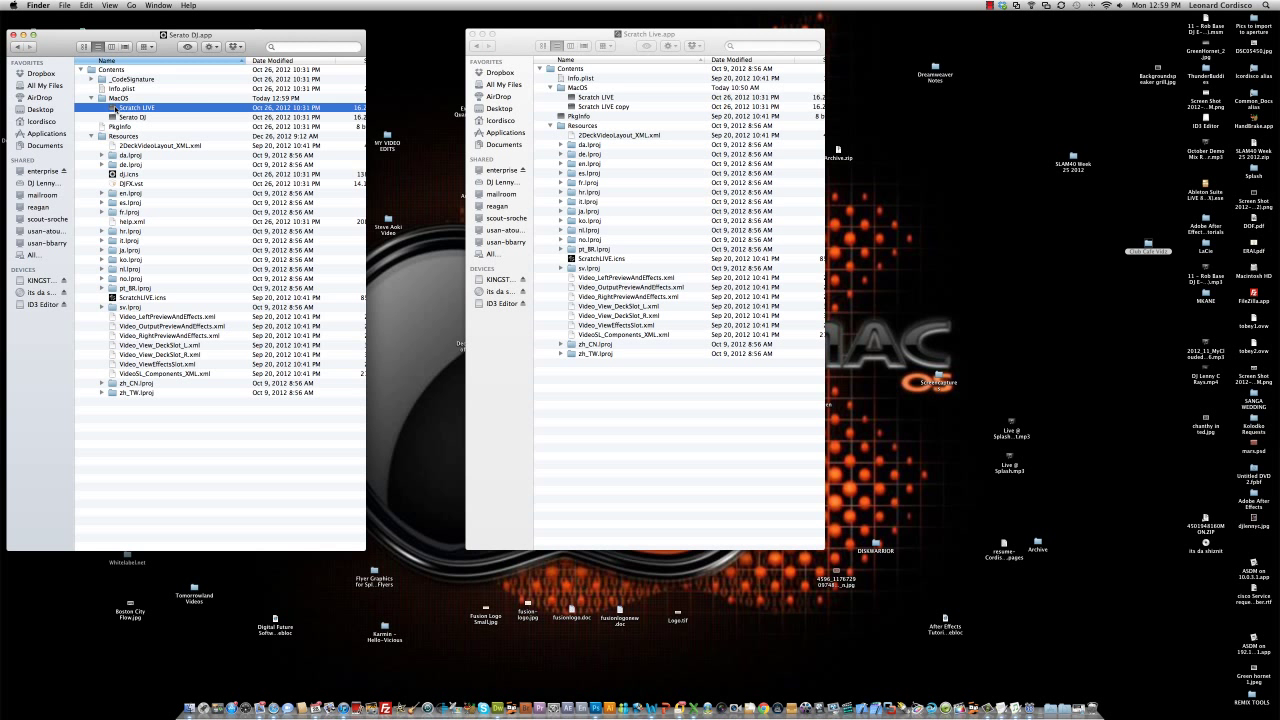
# Step: Move 'Scratch LIVE' into Scratch Live.app's MacOS folder, replacing the existing file
pyautogui.moveTo(113, 108); pyautogui.dragTo(572, 92)
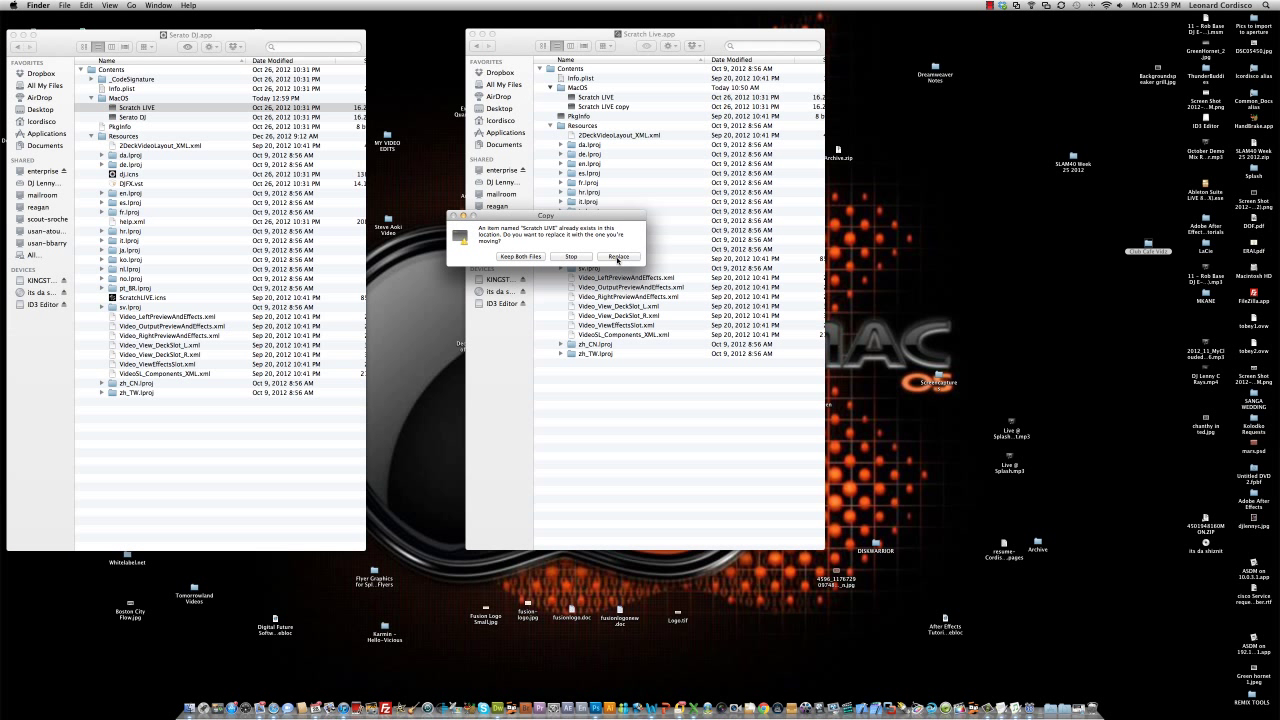
pyautogui.click(618, 257)
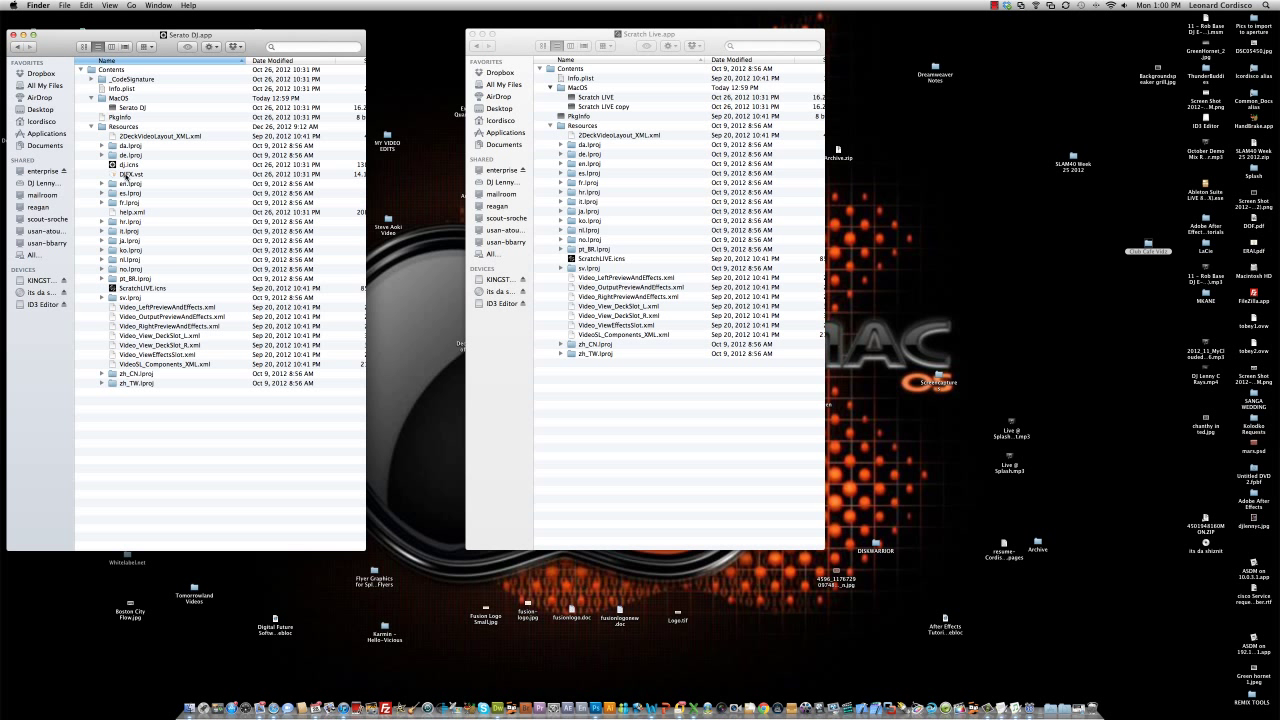
# Step: Copy the DJFX.vst file from the Serato DJ package
pyautogui.click(126, 175)
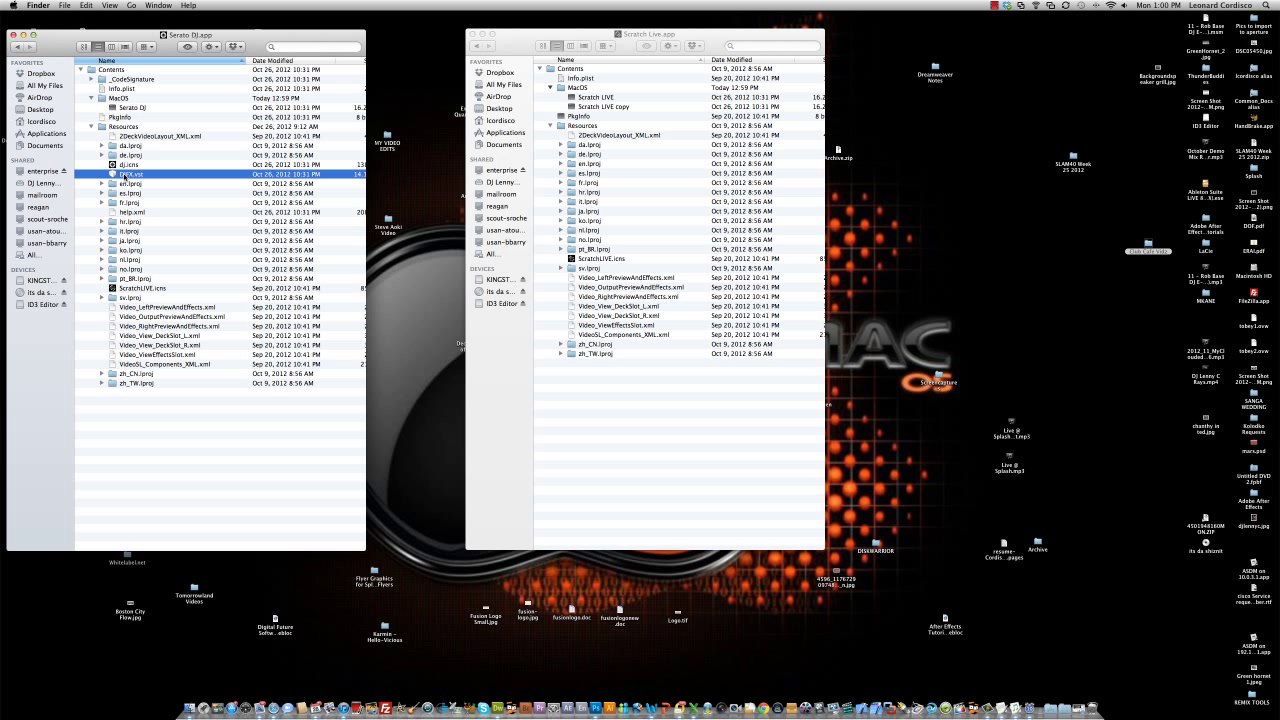
pyautogui.rightClick(126, 175)
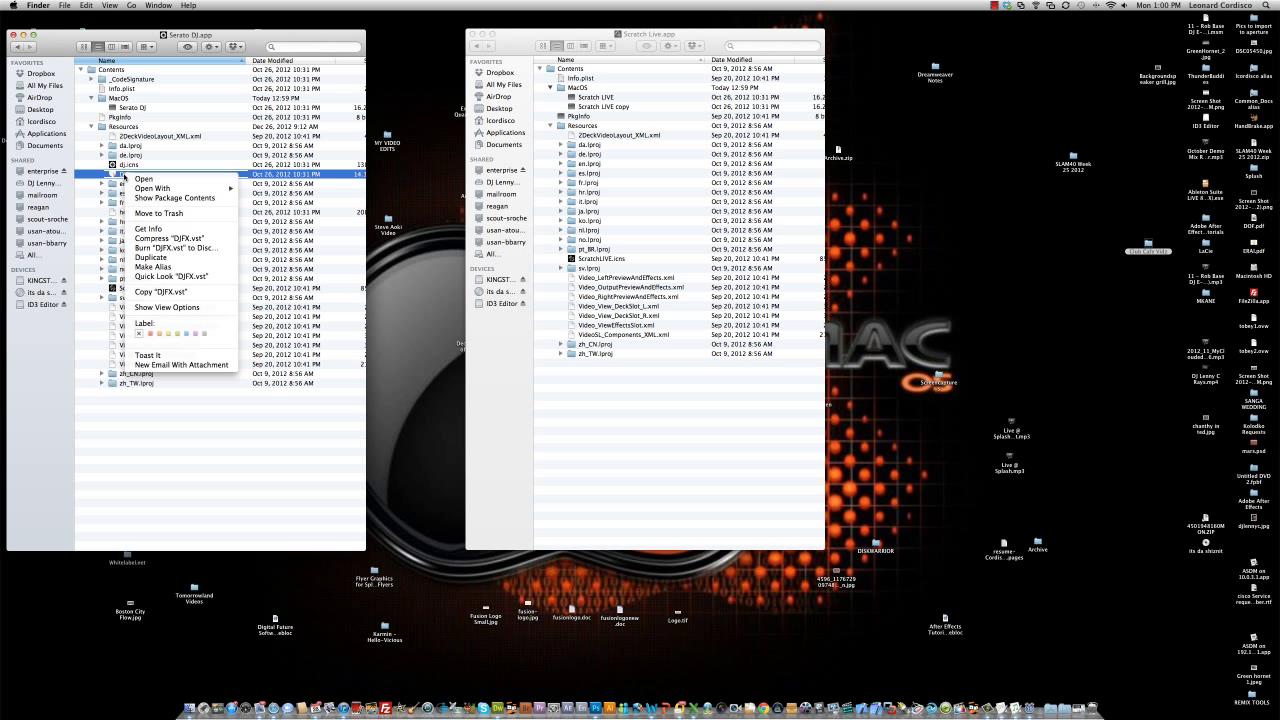
pyautogui.click(155, 292)
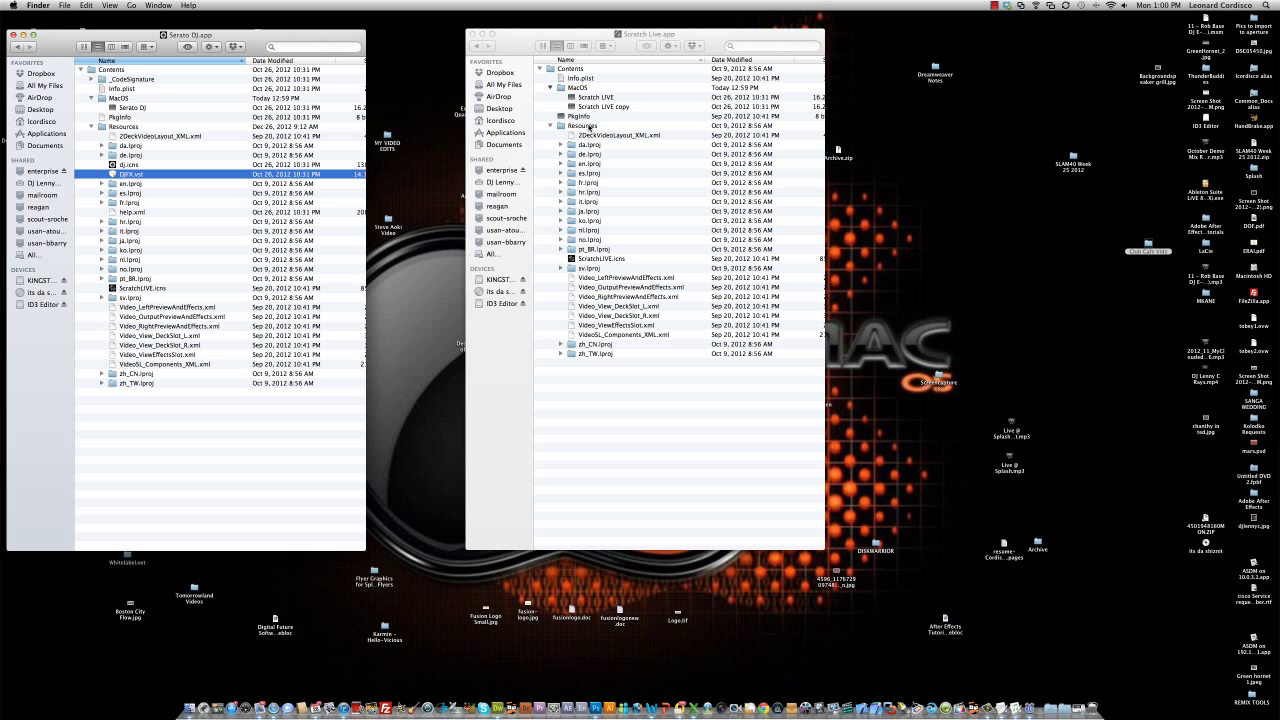
# Step: Paste DJFX.vst into Scratch Live.app's Resources folder and close both package windows
pyautogui.click(577, 128)
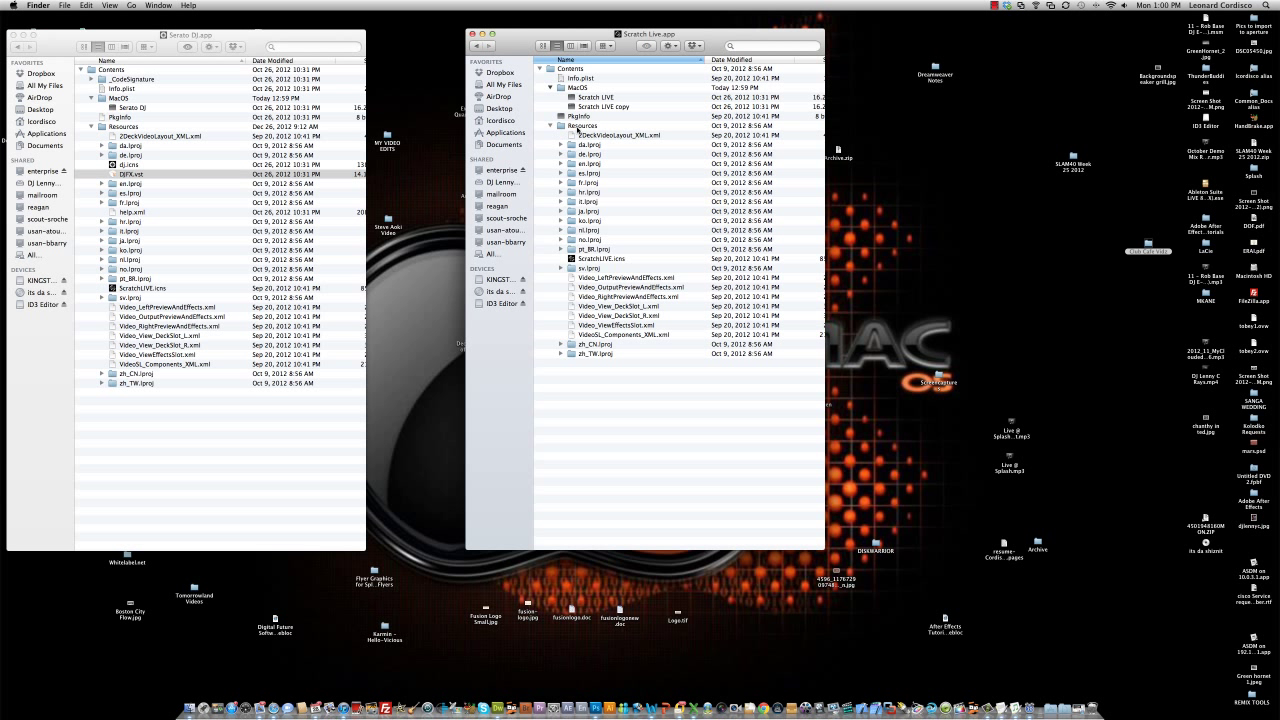
pyautogui.click(577, 128)
pyautogui.rightClick(580, 128)
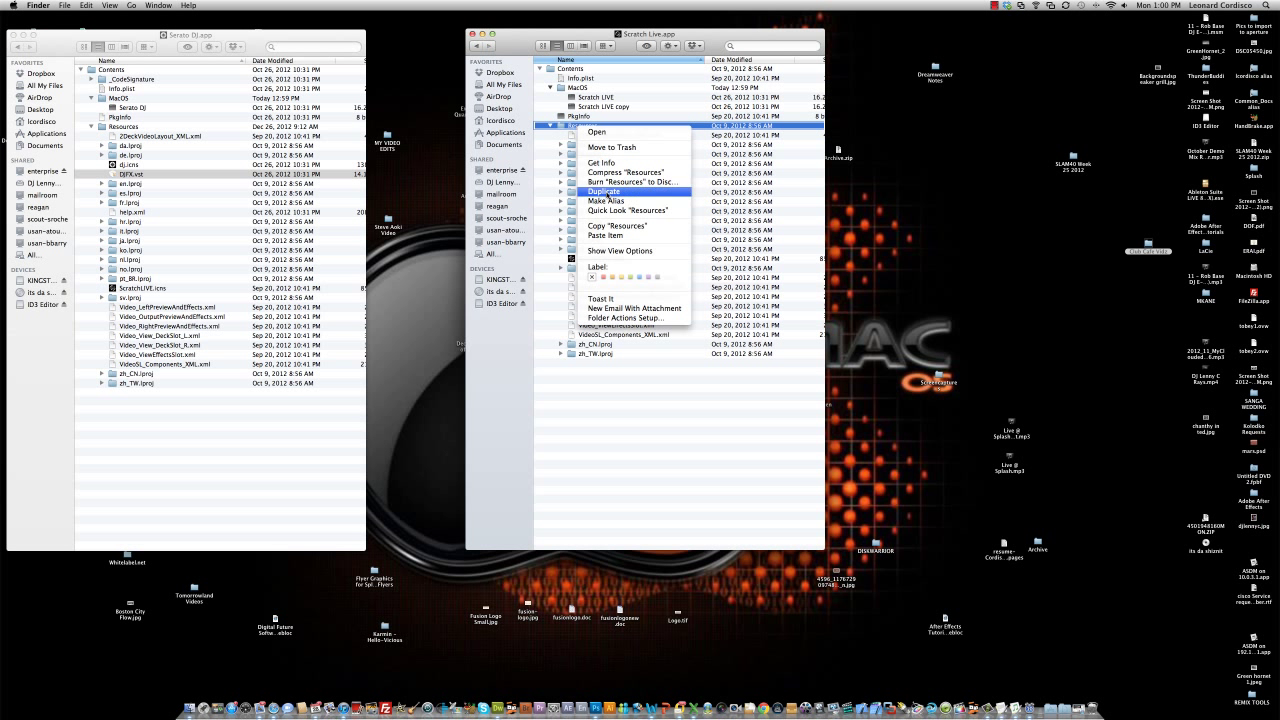
pyautogui.click(606, 236)
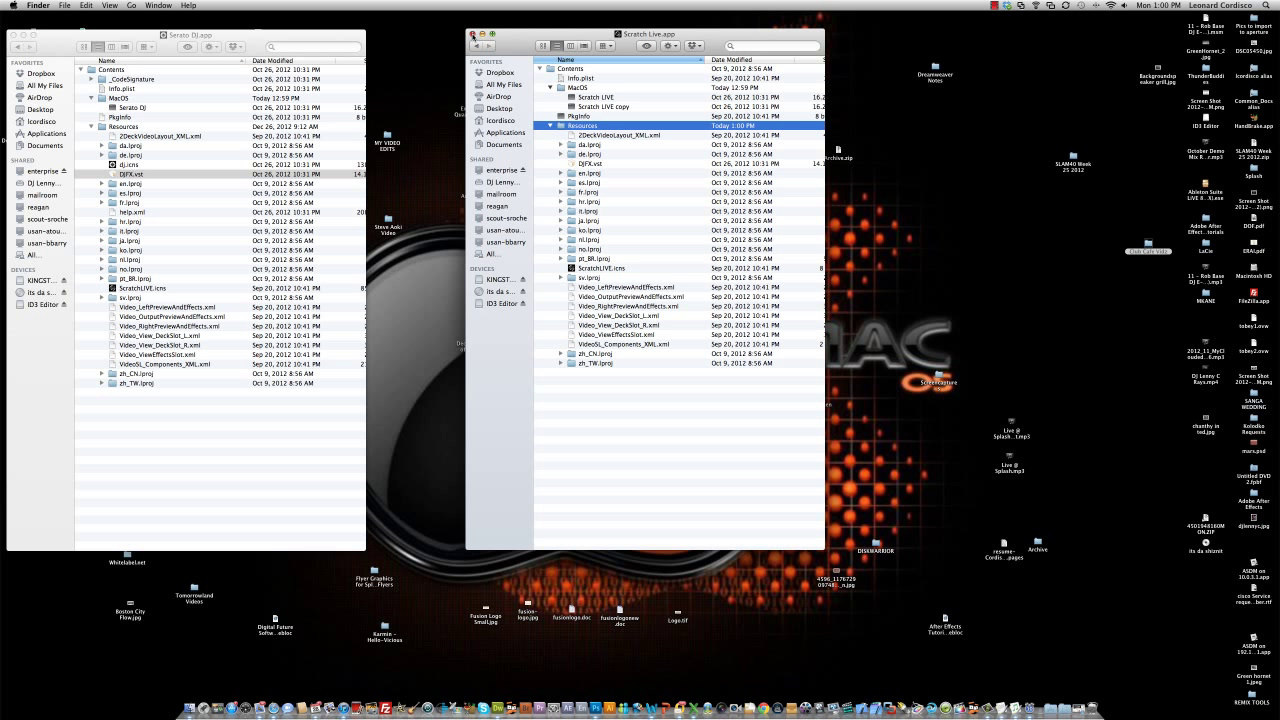
pyautogui.click(473, 35)
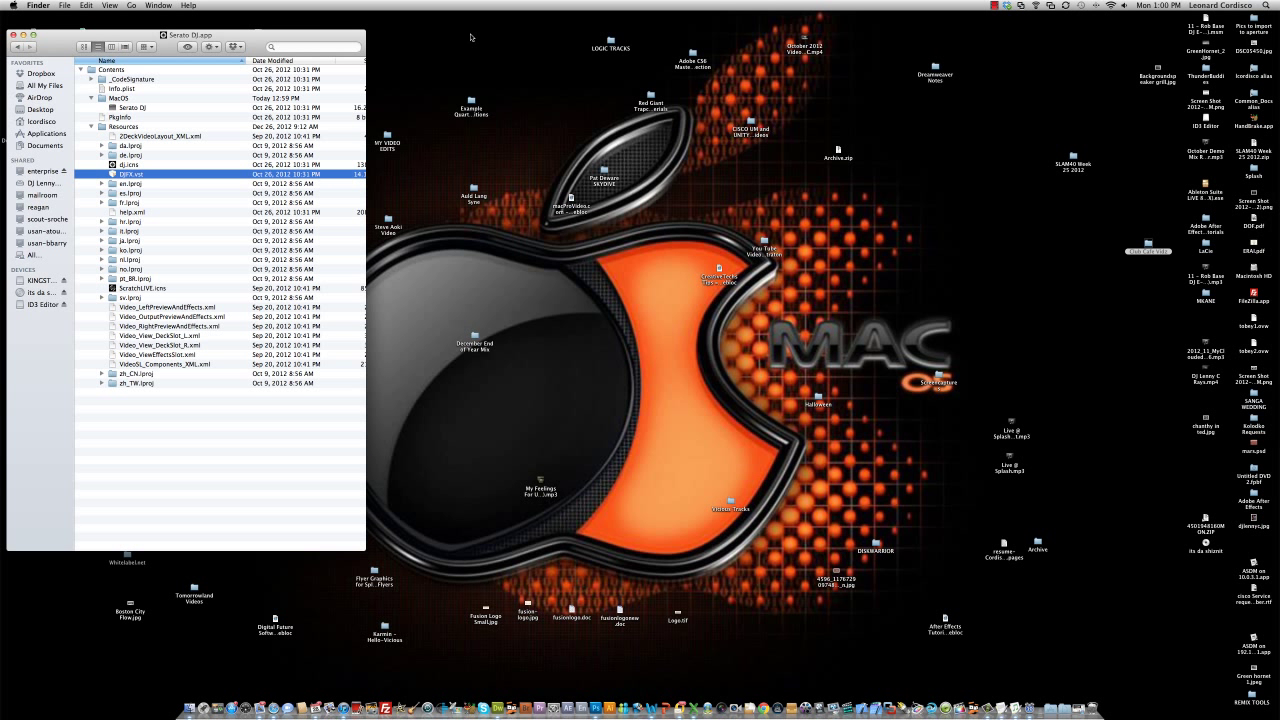
pyautogui.click(13, 35)
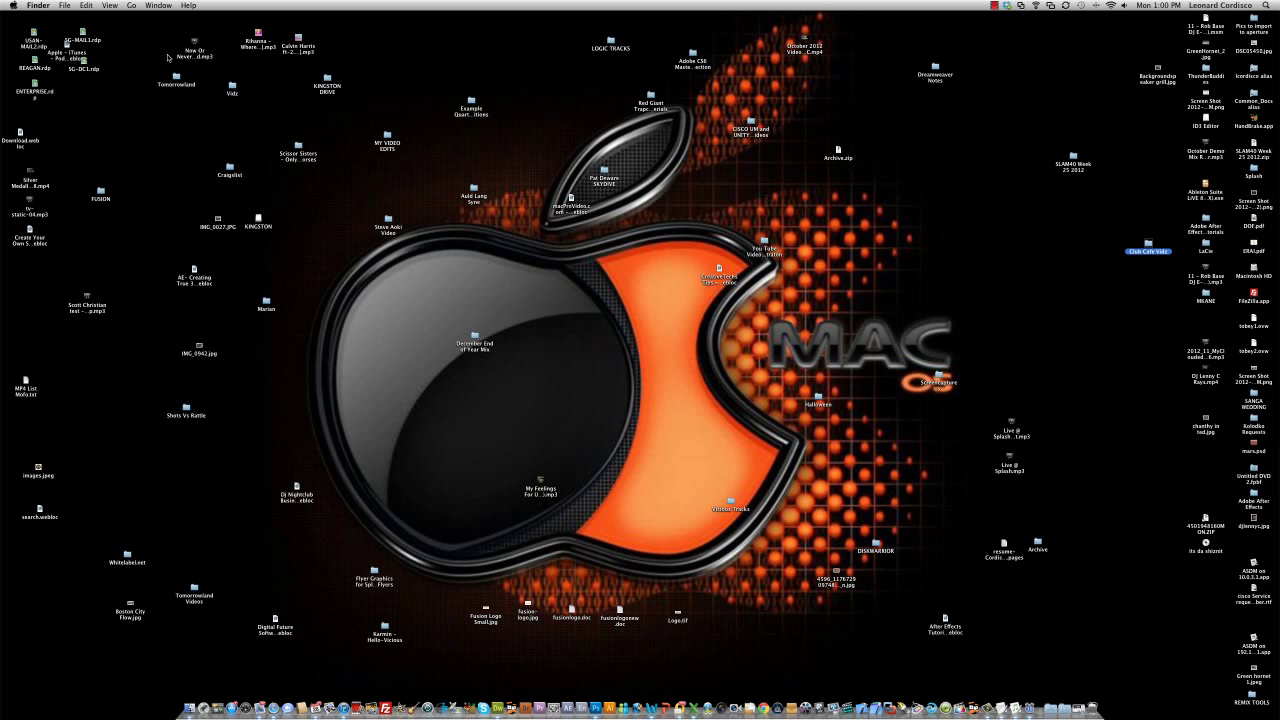
# Step: Search Spotlight for 'scratch' and launch the Scratch Live app
pyautogui.click(1265, 6)
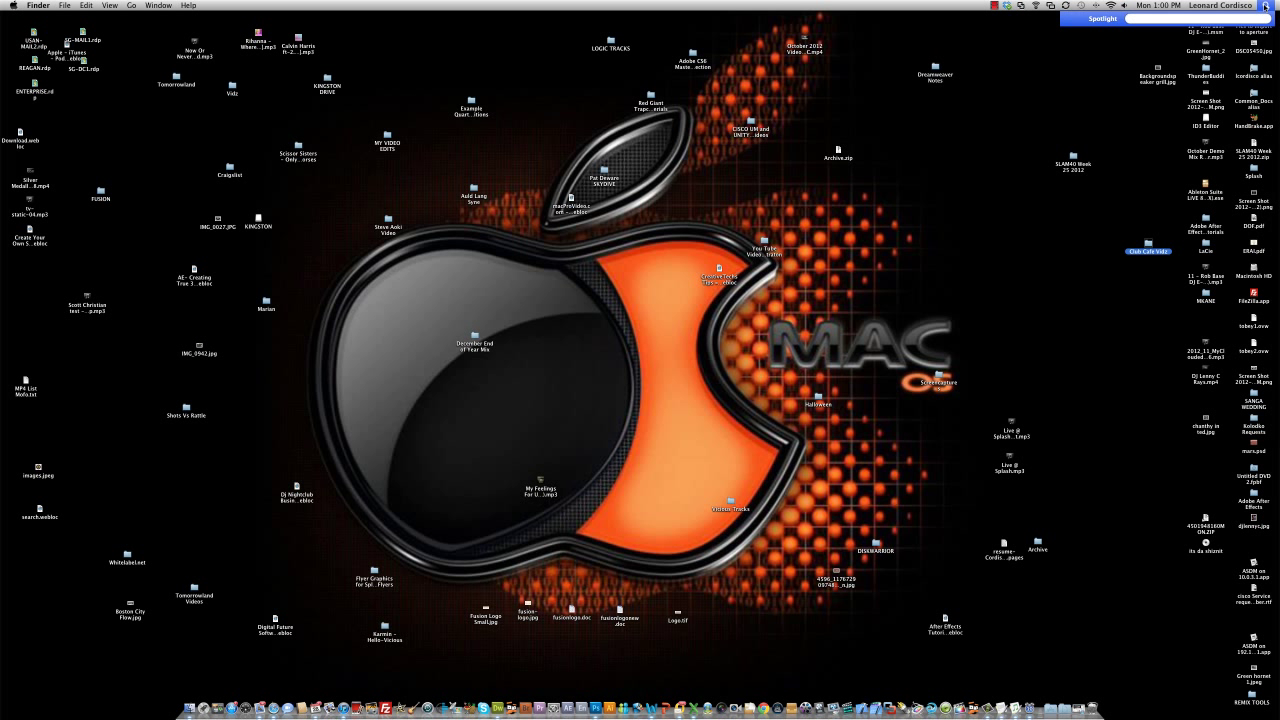
pyautogui.write('scratch')
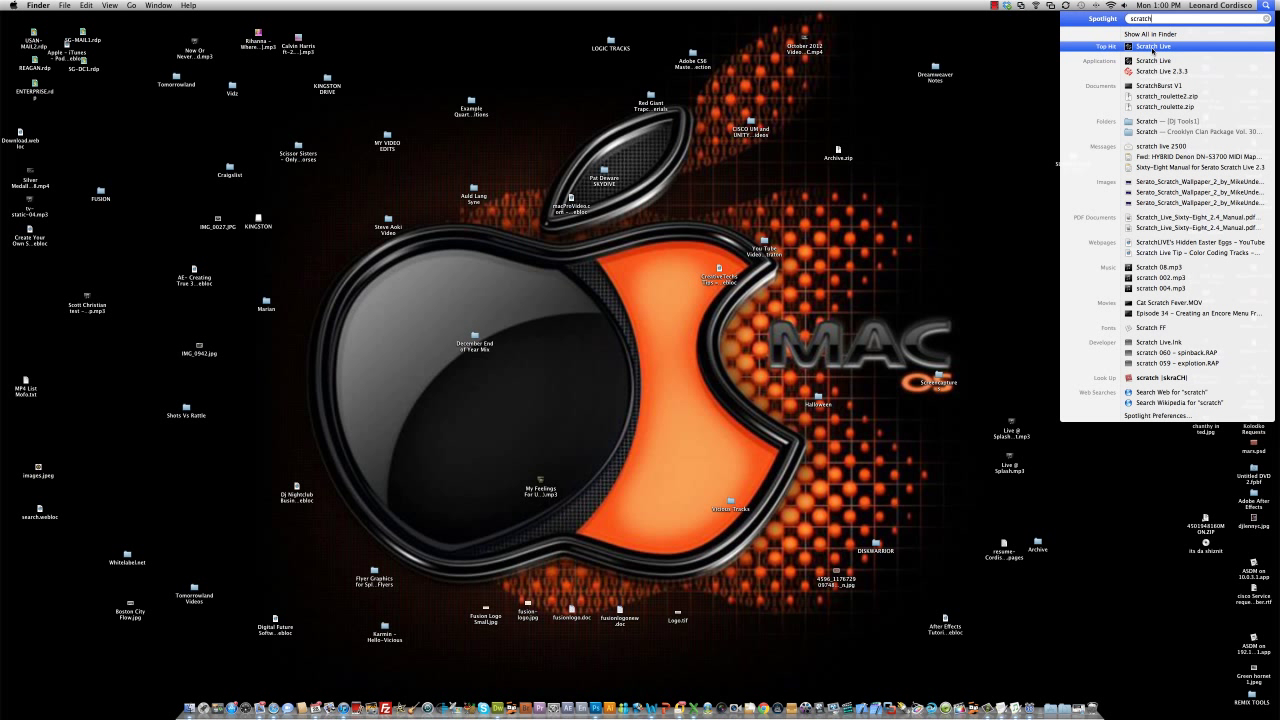
pyautogui.click(1151, 47)
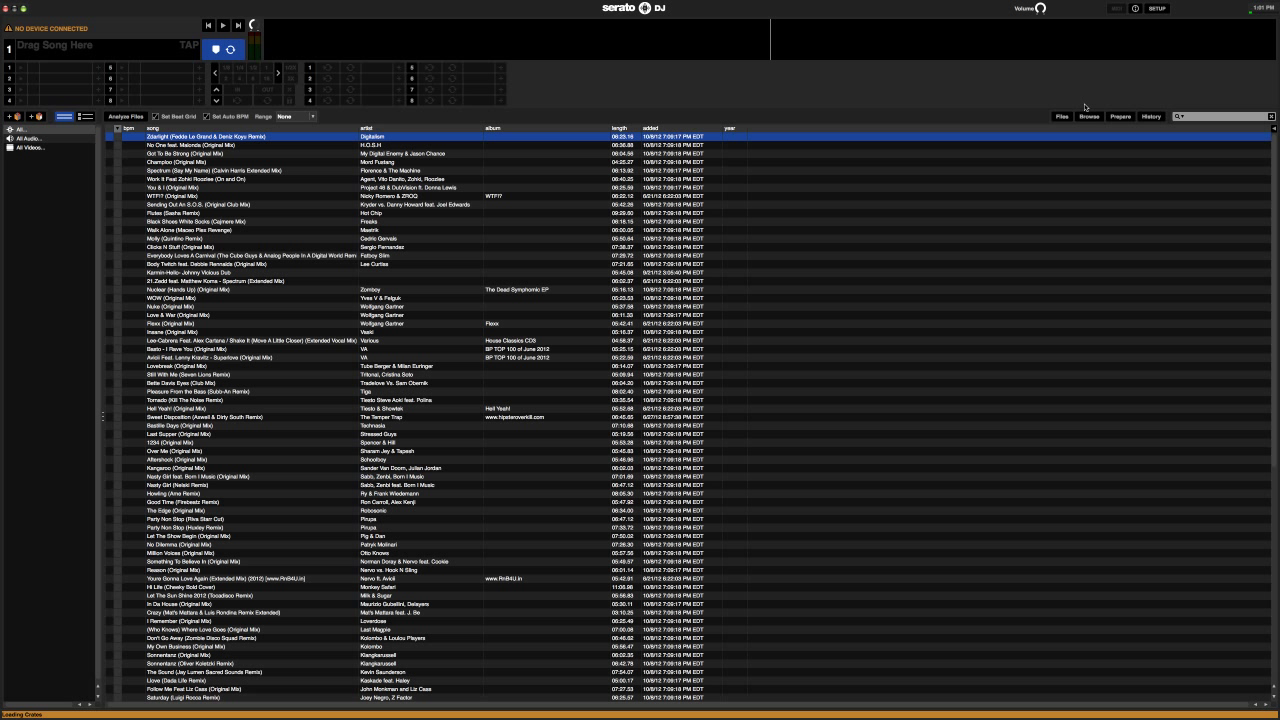
# Step: Browse Files to the Desktop's Club Cafe Vidz folder
pyautogui.click(1063, 117)
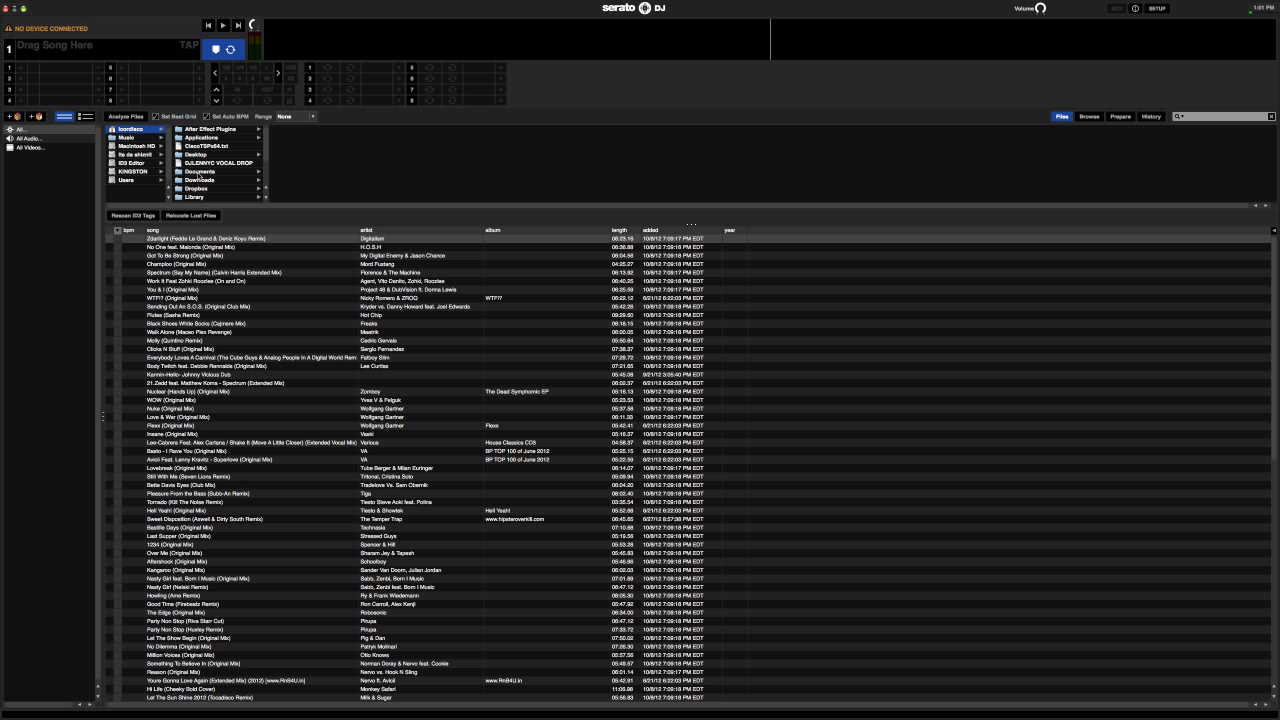
pyautogui.click(197, 156)
pyautogui.scroll(-10, 287, 170)
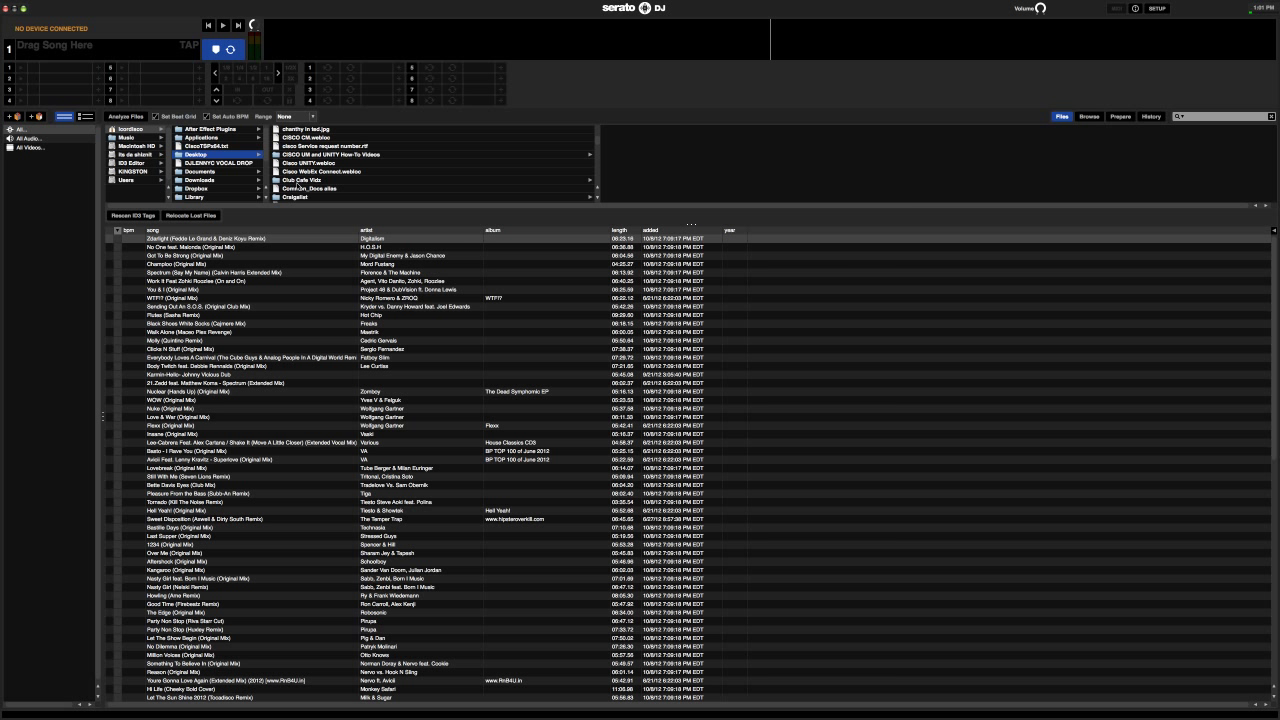
pyautogui.click(297, 181)
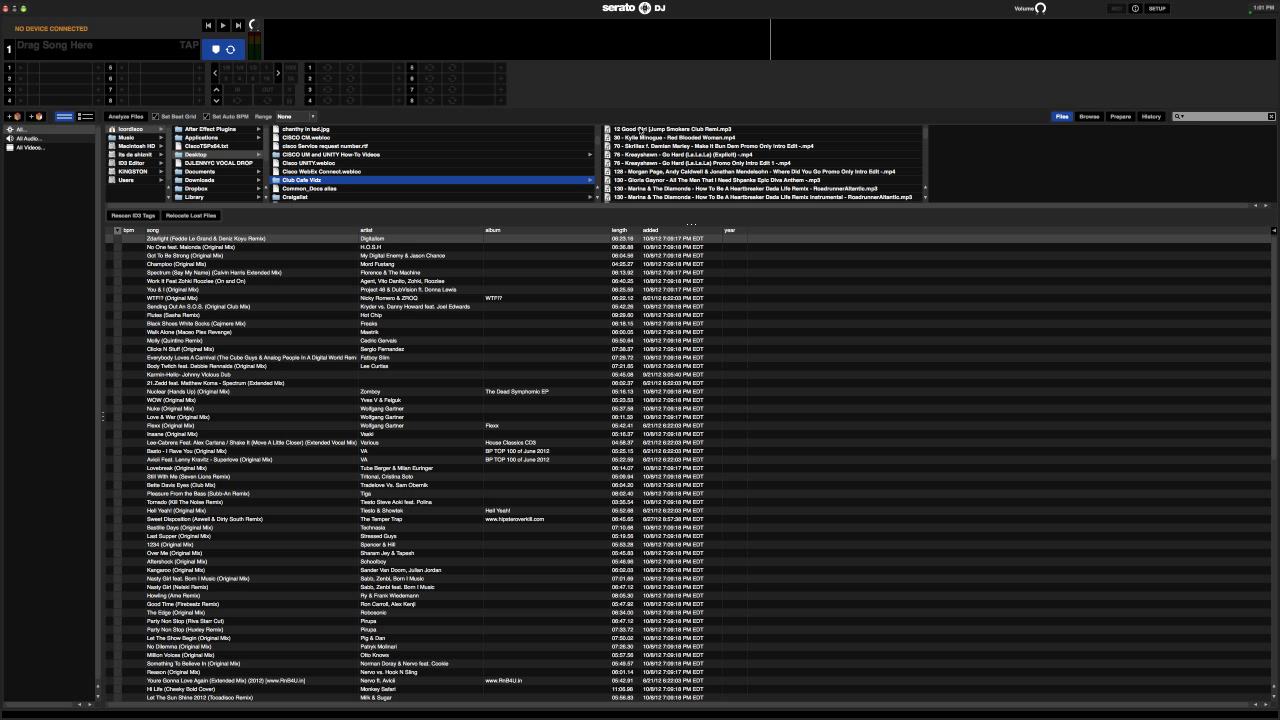
# Step: Add Club Cafe Vidz as a crate and play 'I'm A Slave 4 U' on deck 1
pyautogui.moveTo(641, 131); pyautogui.dragTo(622, 48)
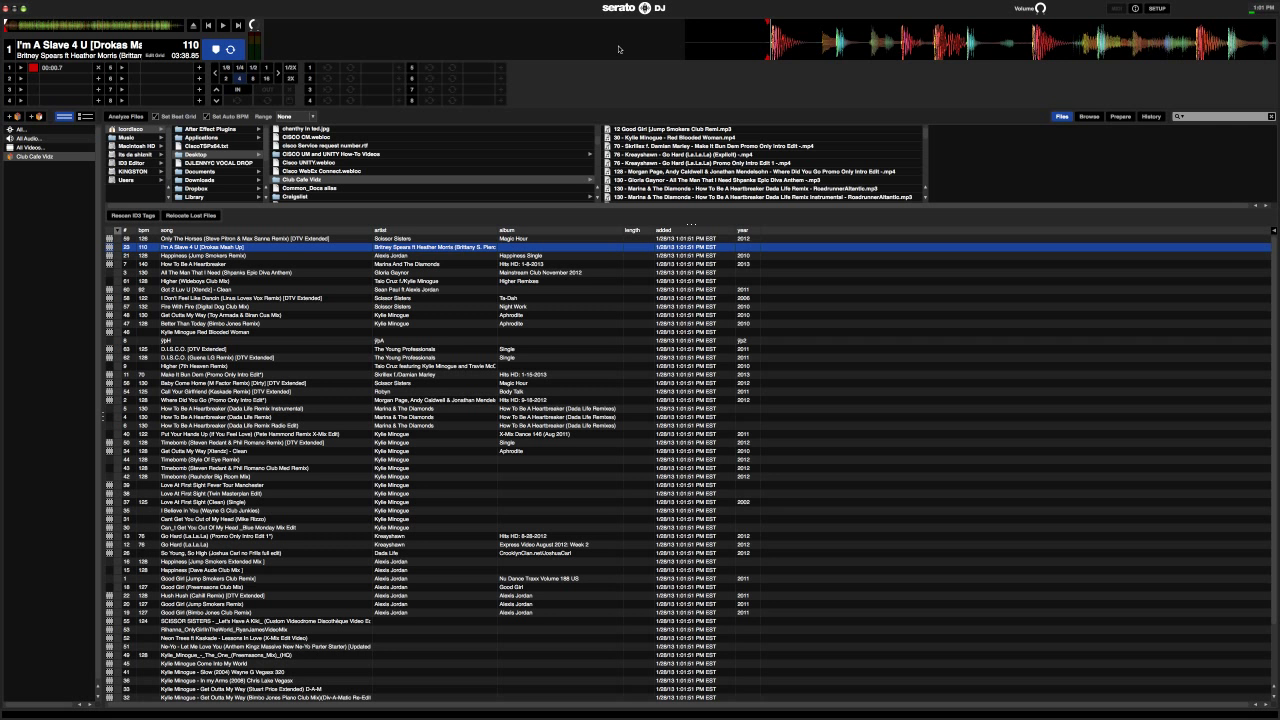
pyautogui.press('space')
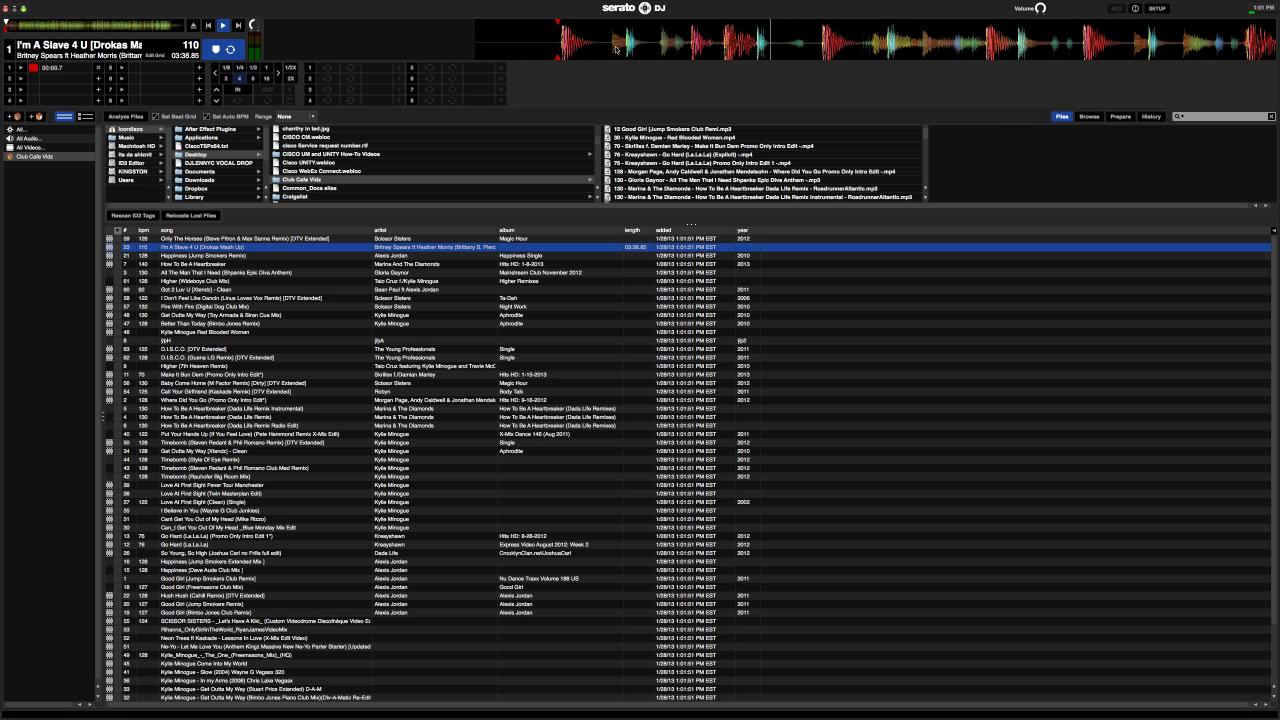
pyautogui.press('super+Tab')
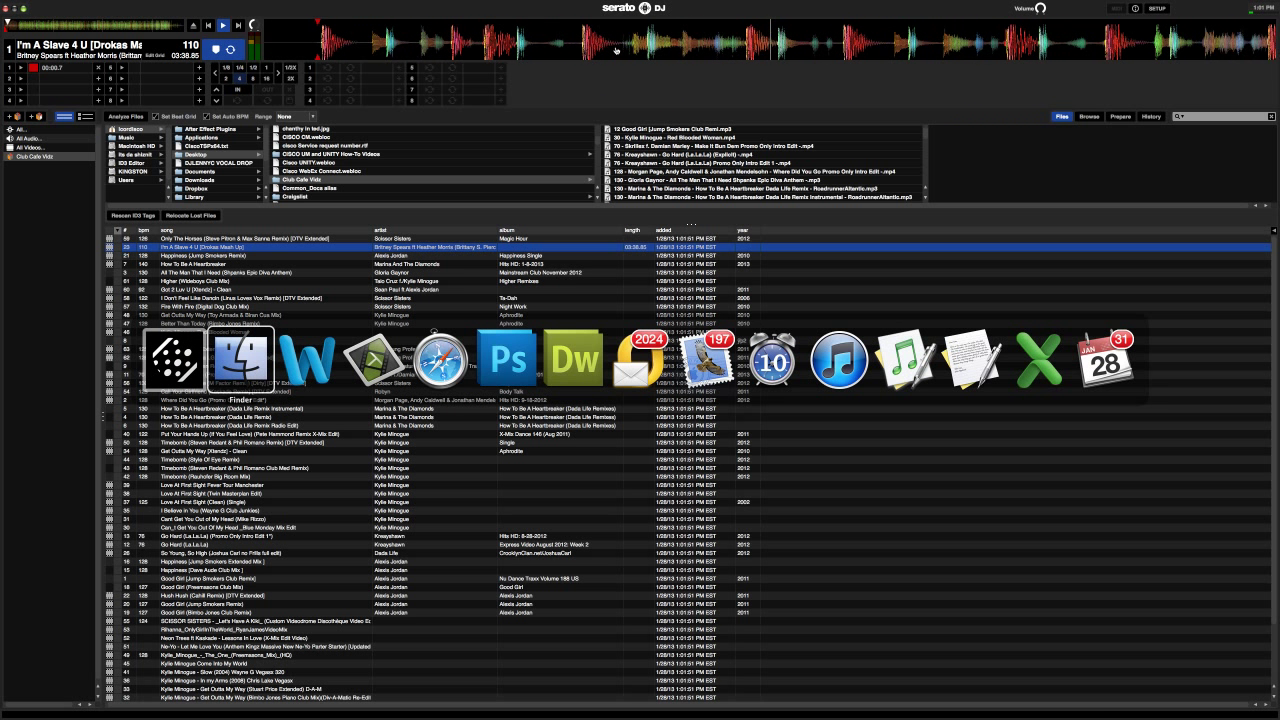
# Step: Bring MixEmergency forward, position its control panel, and toggle the DELL output off and on
pyautogui.moveTo(430, 704)
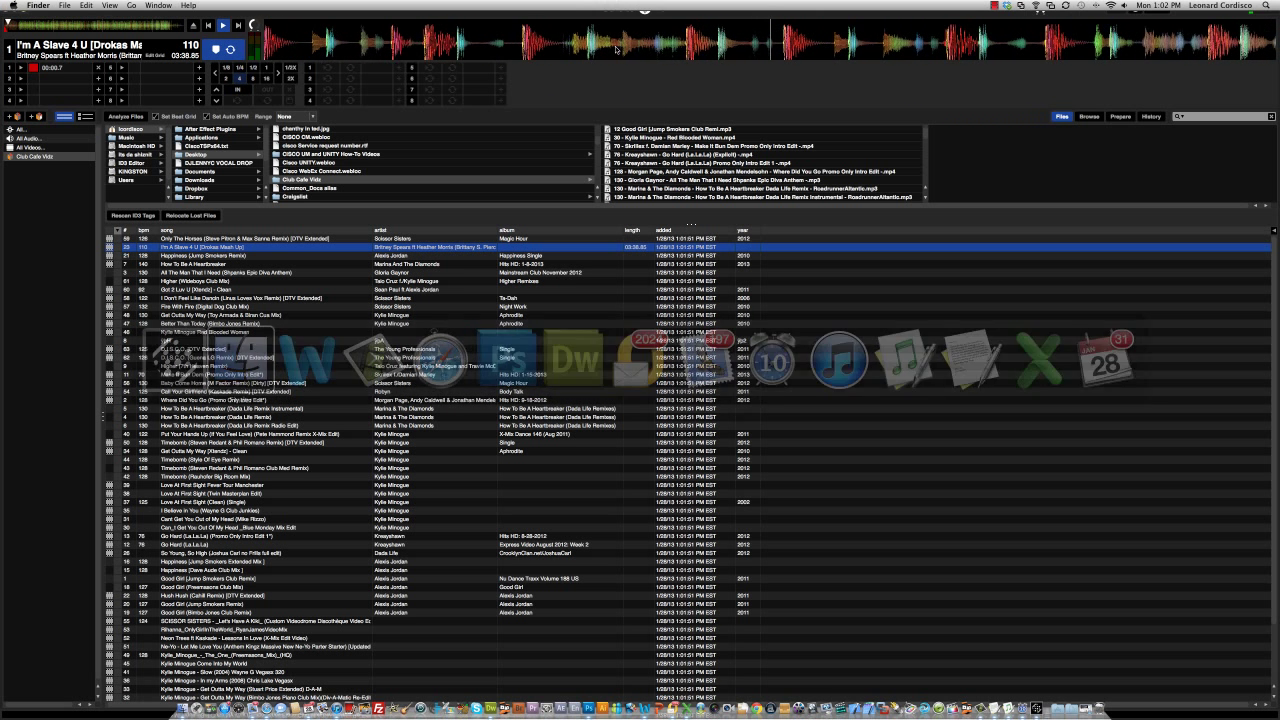
pyautogui.click(430, 704)
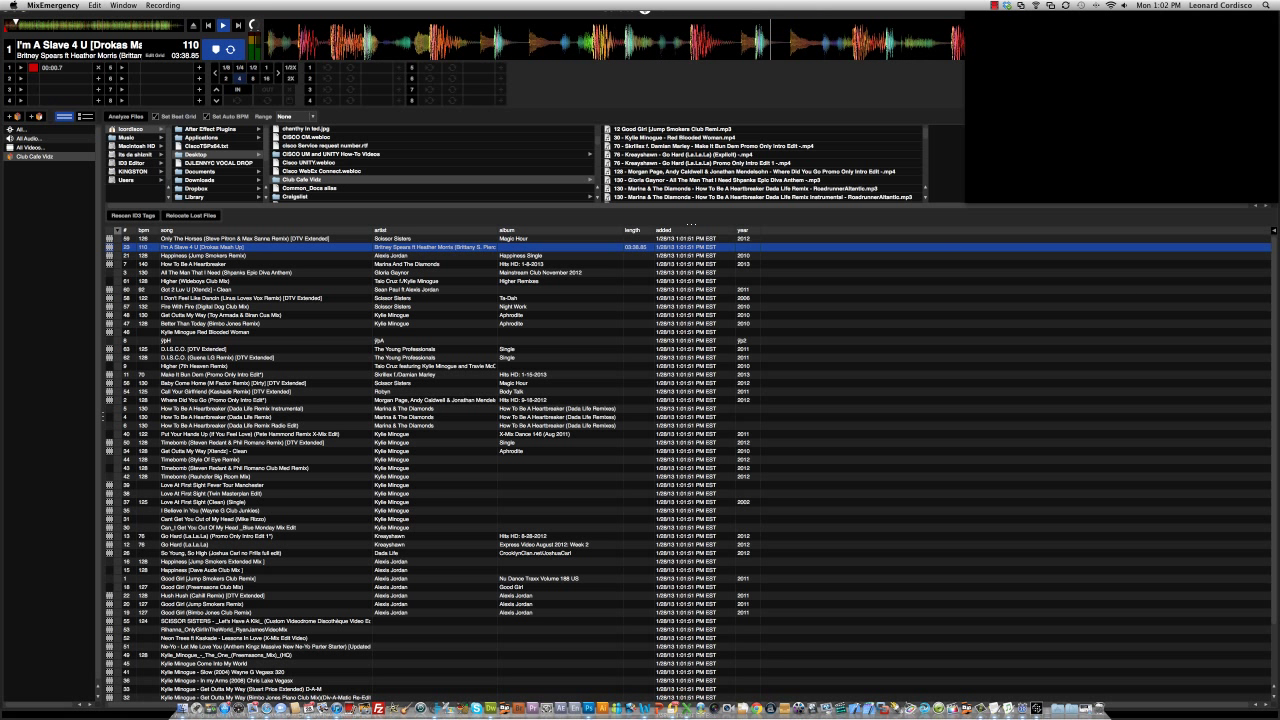
pyautogui.moveTo(1023, 438); pyautogui.dragTo(598, 608)
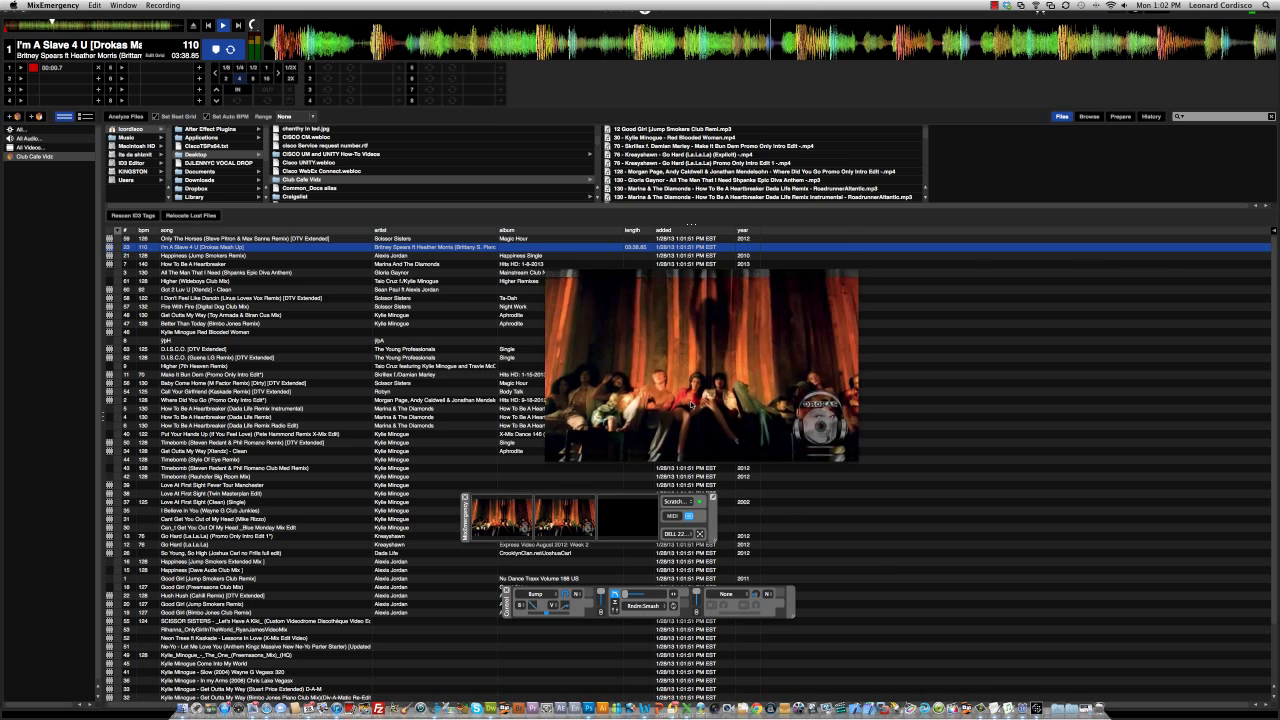
pyautogui.click(700, 534)
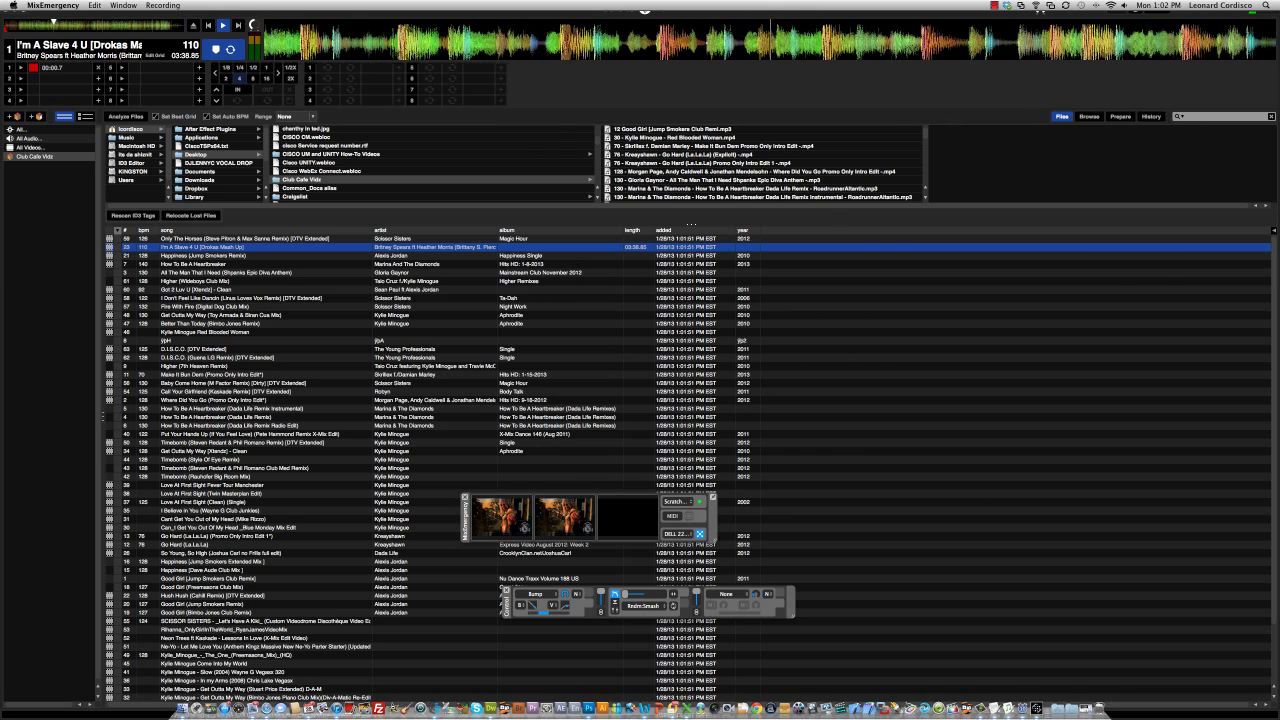
pyautogui.click(700, 534)
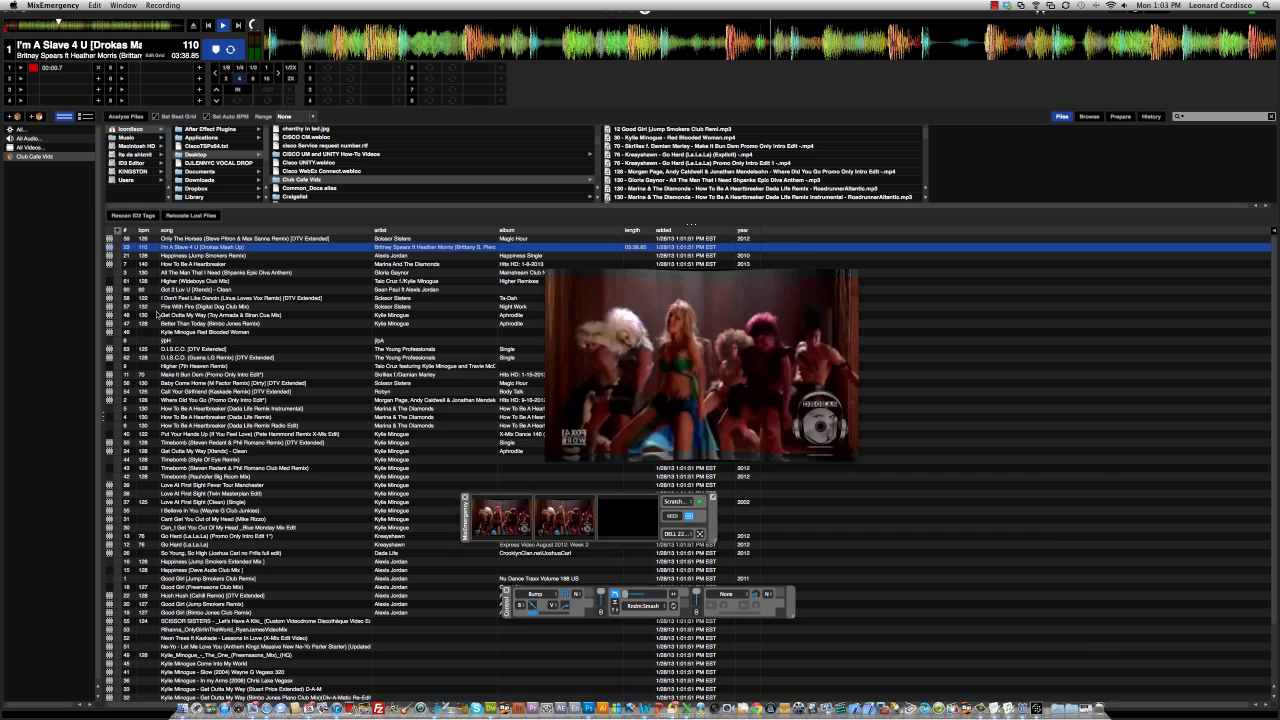
# Step: Load Fire With Fire onto deck 1 in Serato DJ
pyautogui.press('super+Tab')
pyautogui.moveTo(250, 306); pyautogui.dragTo(488, 46)
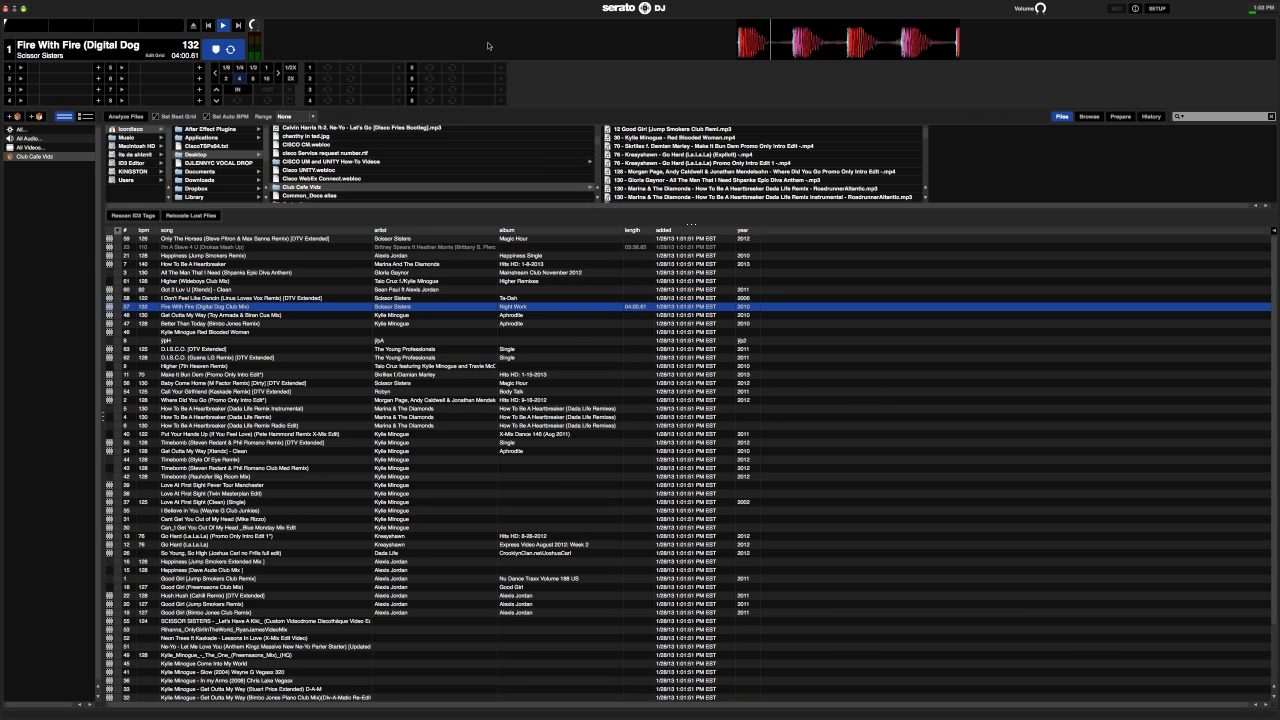
pyautogui.press('super+Tab')
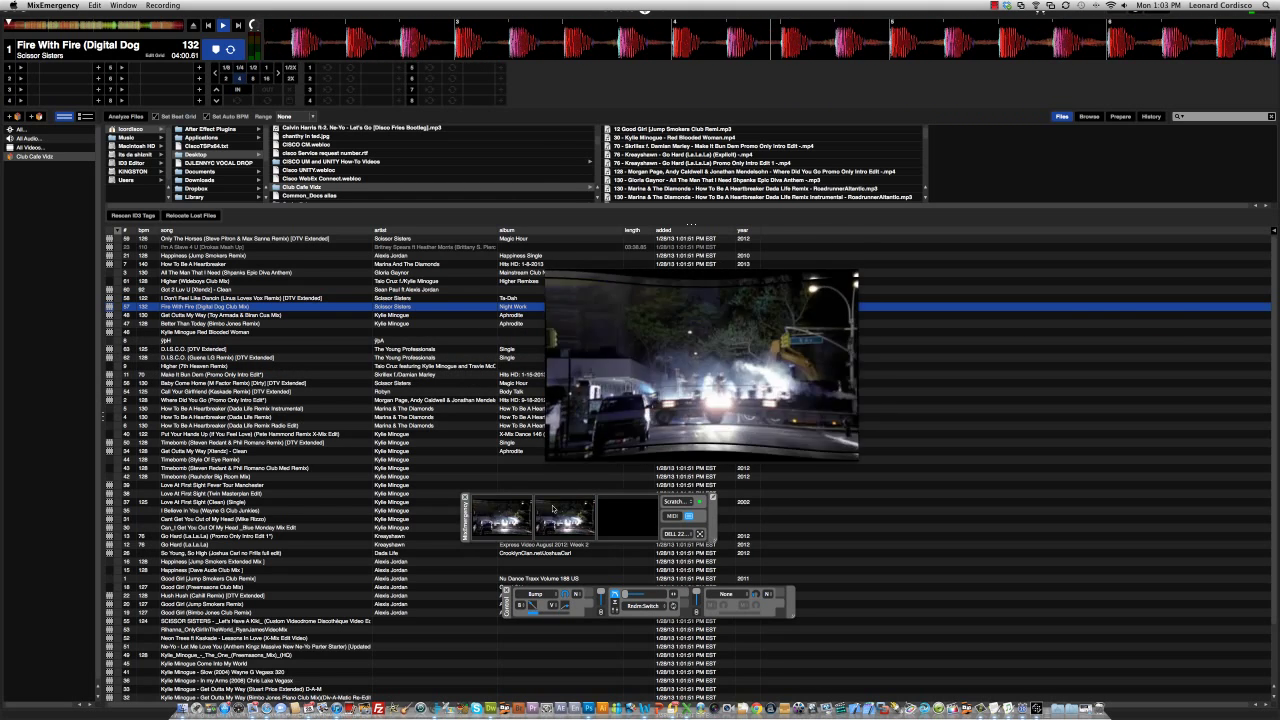
# Step: Change the first video effect from Bump to Spectrum Grid 3, then Lens Distortion
pyautogui.click(547, 591)
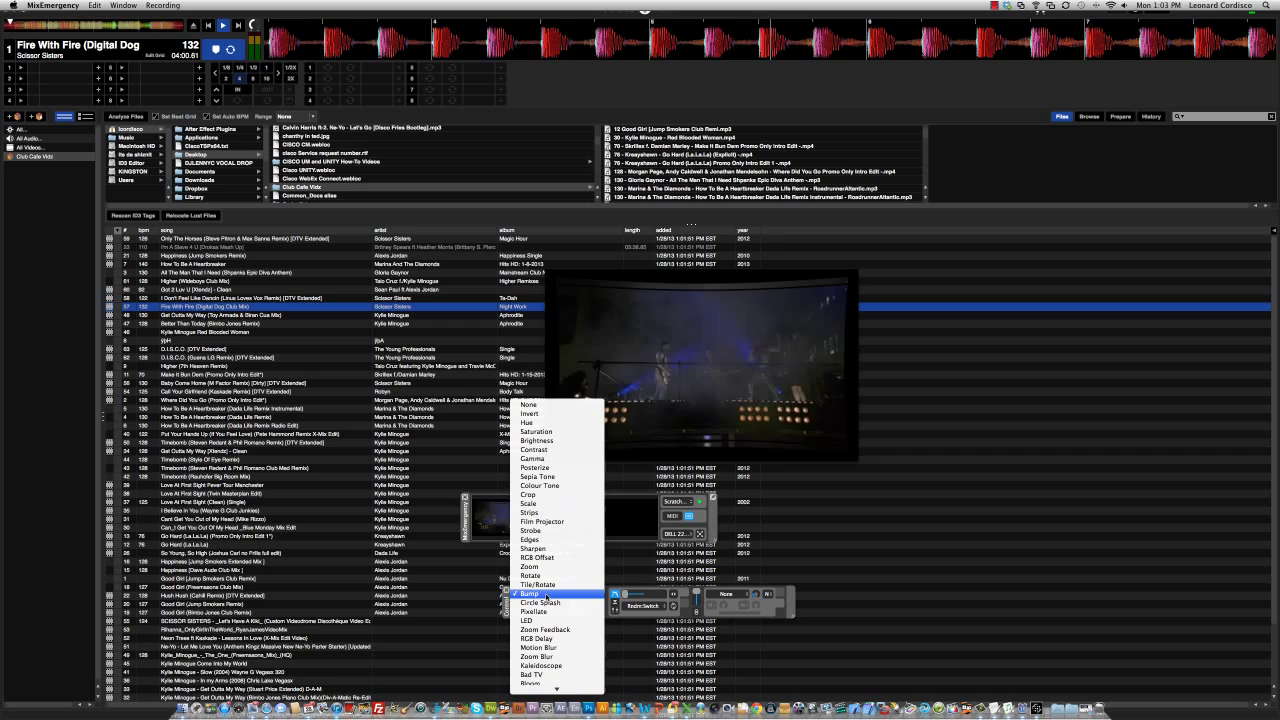
pyautogui.scroll(-10, 547, 670)
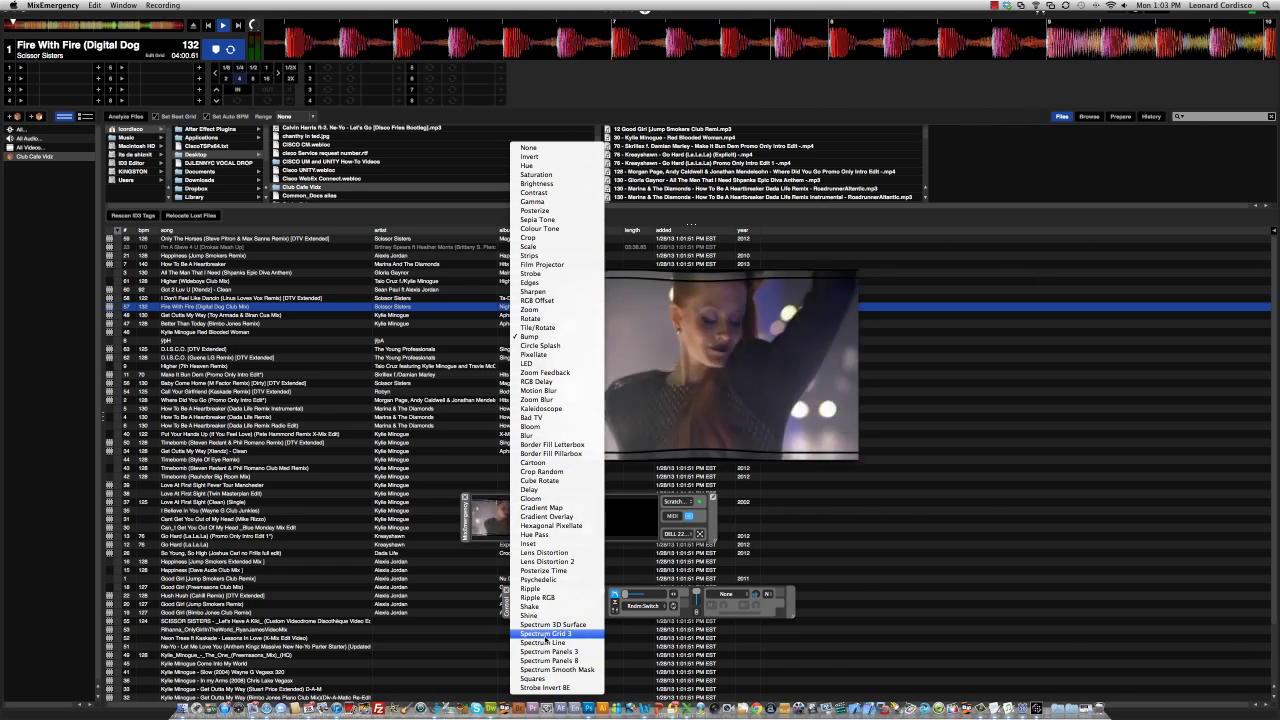
pyautogui.click(545, 634)
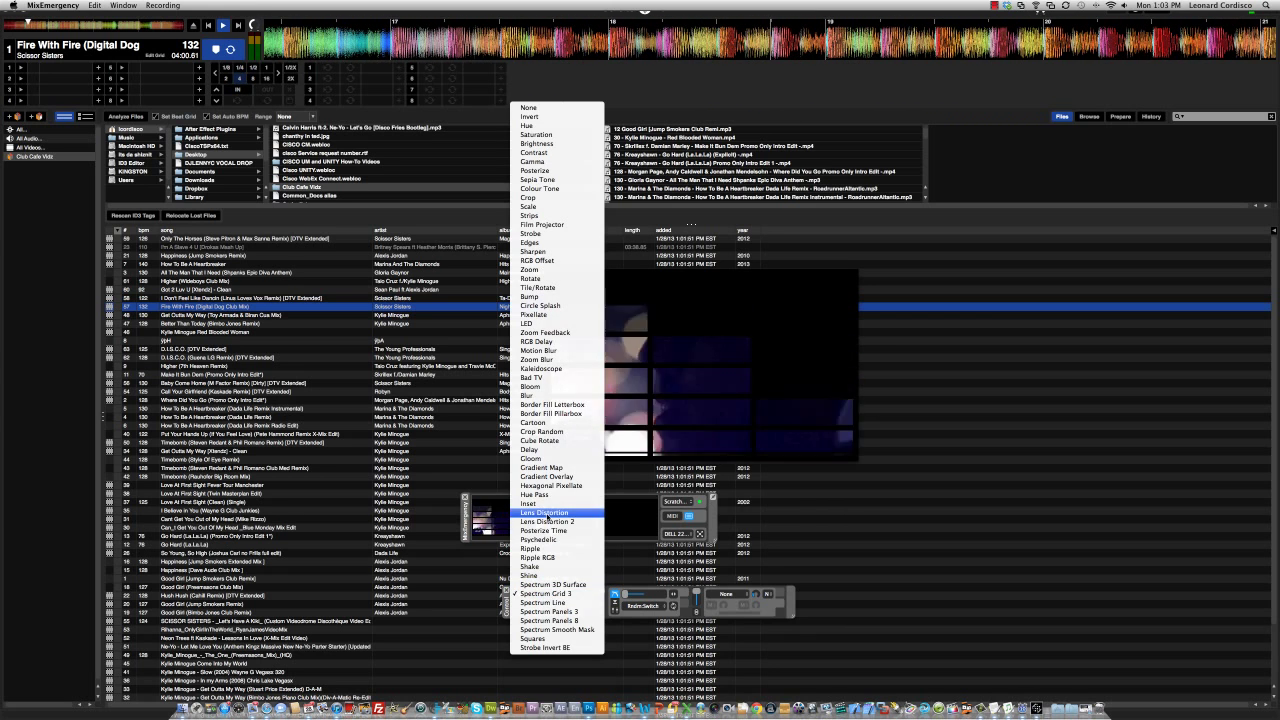
pyautogui.click(547, 512)
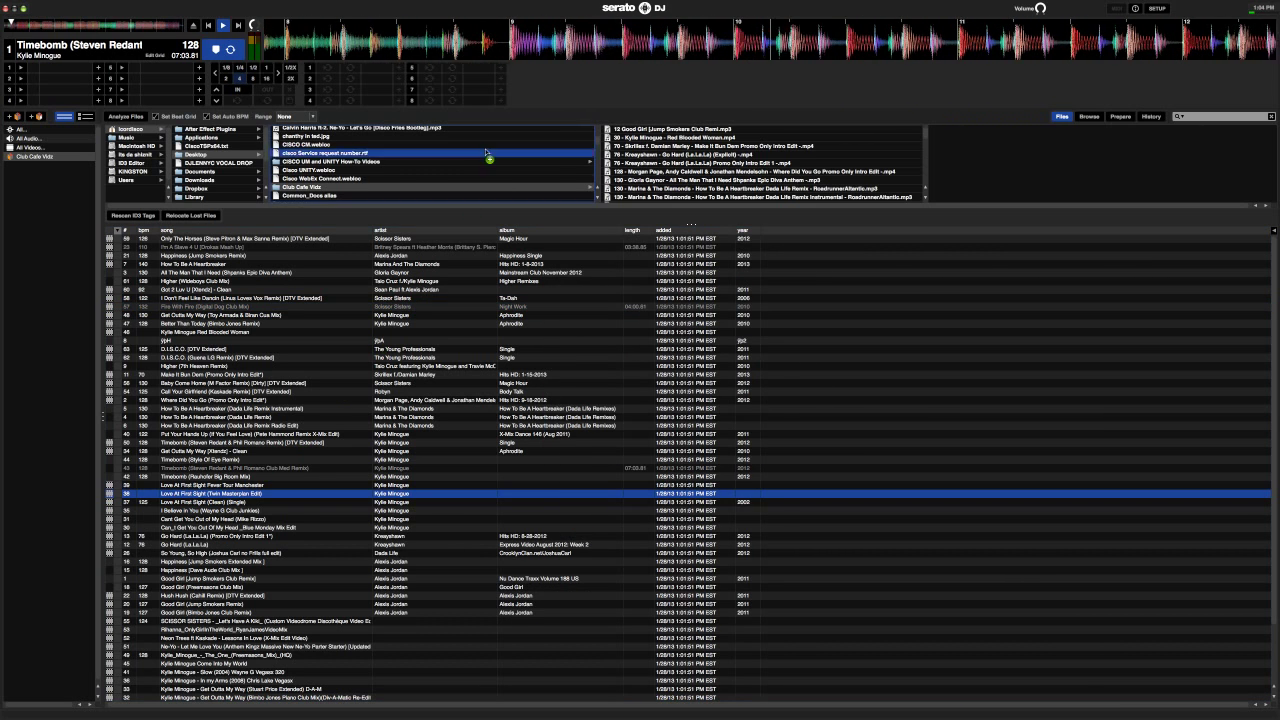
# Step: Load 'Love At First Sight (Twin Masterplan Edit)' onto deck 1 and bring MixEmergency's video to the front
pyautogui.hotkey('shift', 'Left')
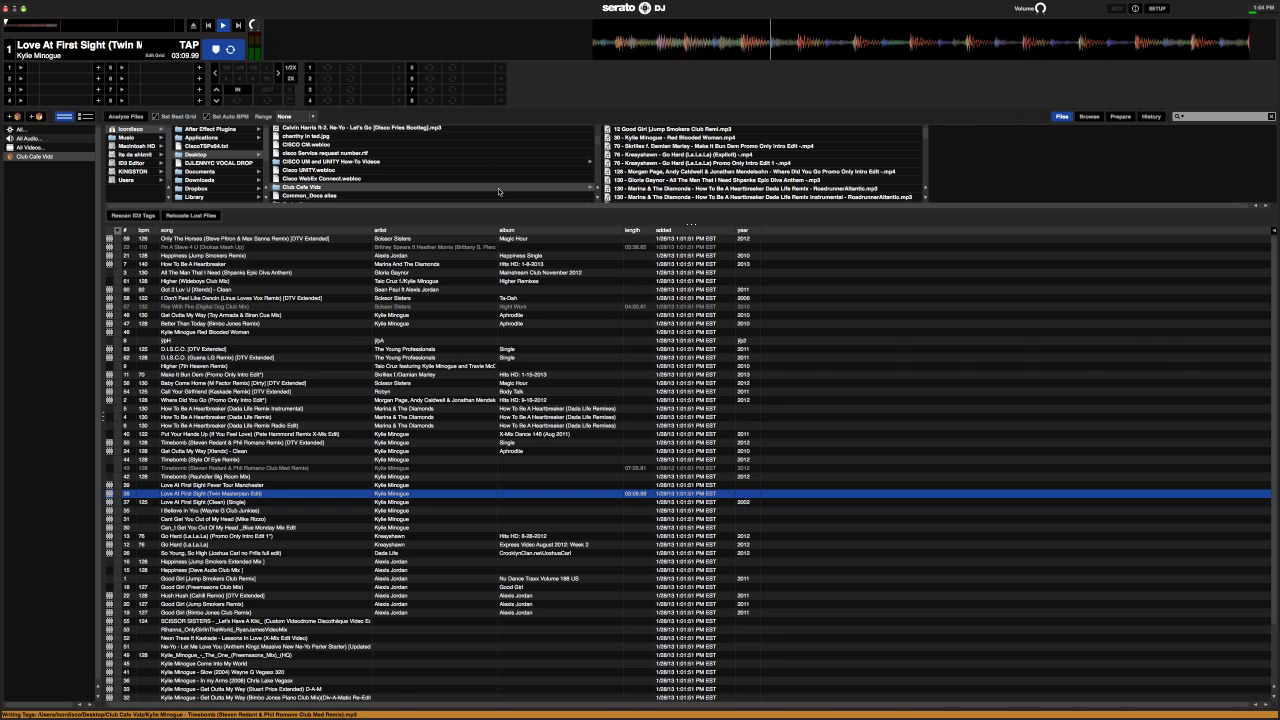
pyautogui.press('super+Tab')
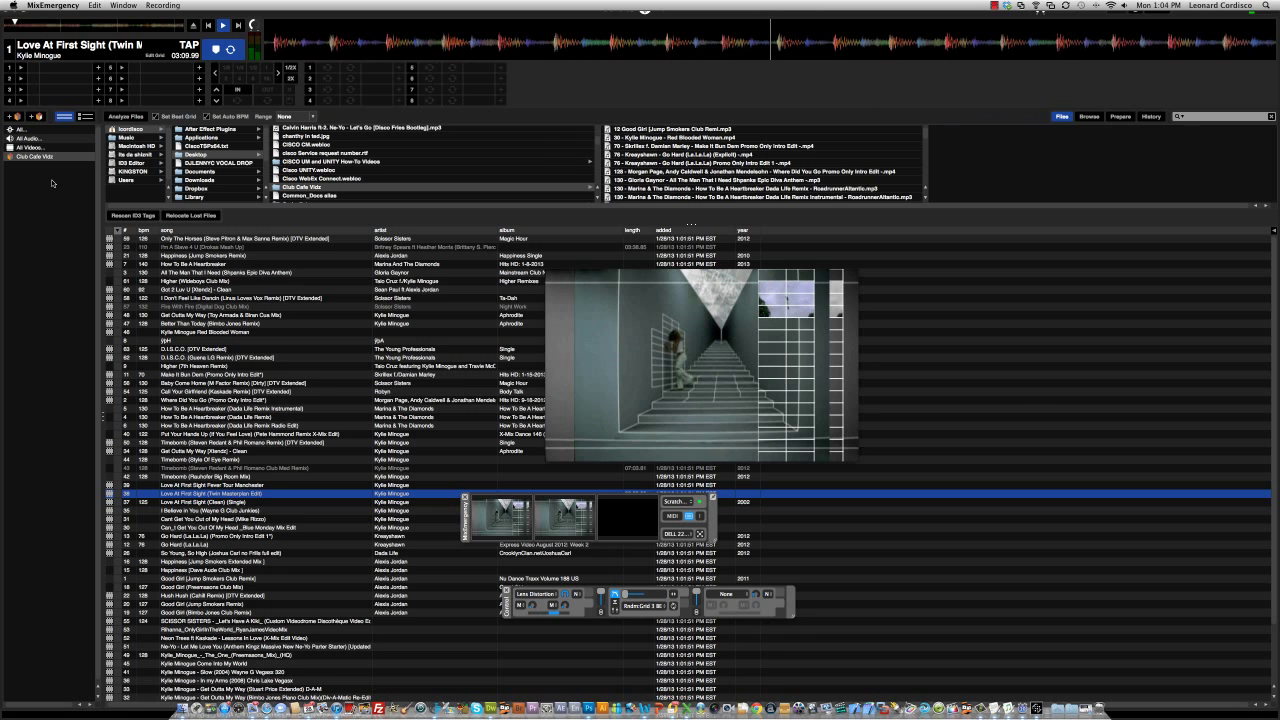
pyautogui.click(995, 6)
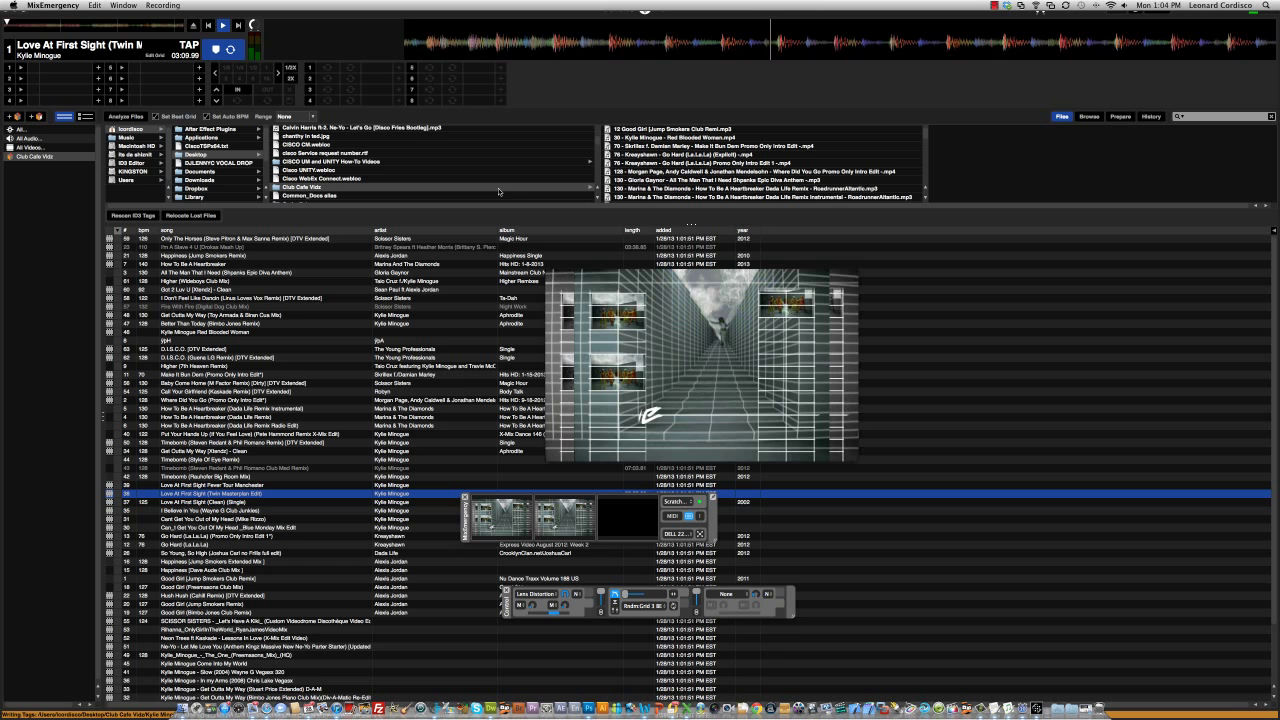